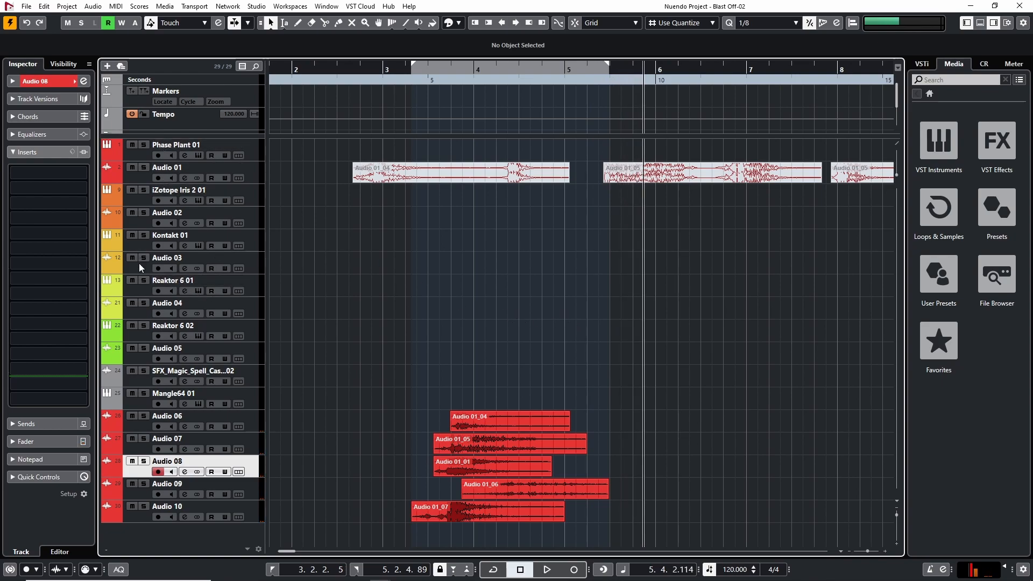
Step: Select the Phase Plant 01 track so the Inspector shows its settings and Audio Inserts
{"action": "left_click", "coordinate": [134, 173]}
Step: Open the Phase Plant editor with Spaceship Engine 05 and bypass all the track's inserts
{"action": "left_click", "coordinate": [133, 157]}
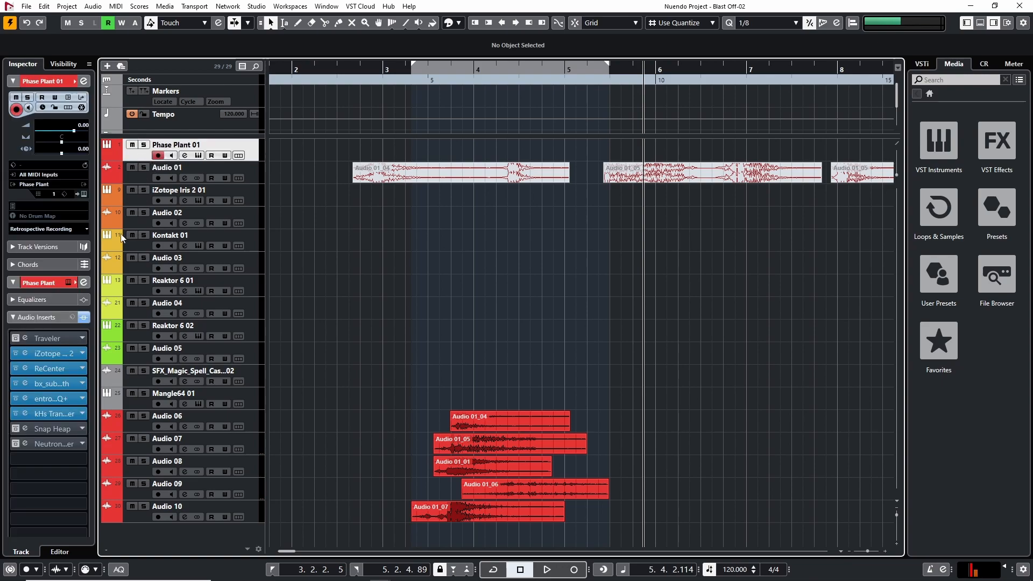
{"action": "left_click", "coordinate": [84, 194]}
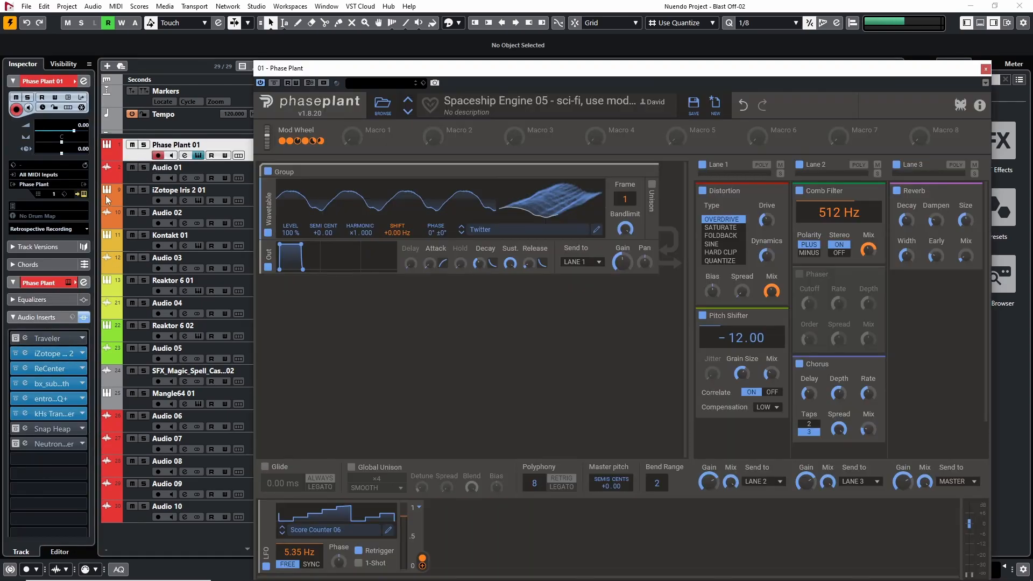
{"action": "mouse_move", "coordinate": [587, 70]}
{"action": "left_mouse_down"}
{"action": "mouse_move", "coordinate": [575, 99]}
{"action": "mouse_move", "coordinate": [579, 56]}
{"action": "left_mouse_up"}
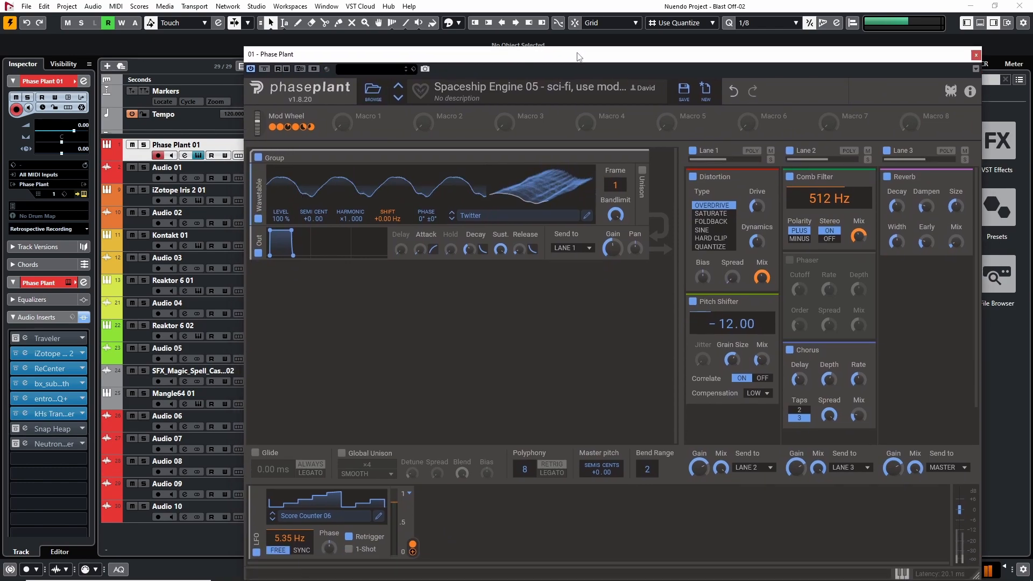
{"action": "left_click", "coordinate": [84, 318]}
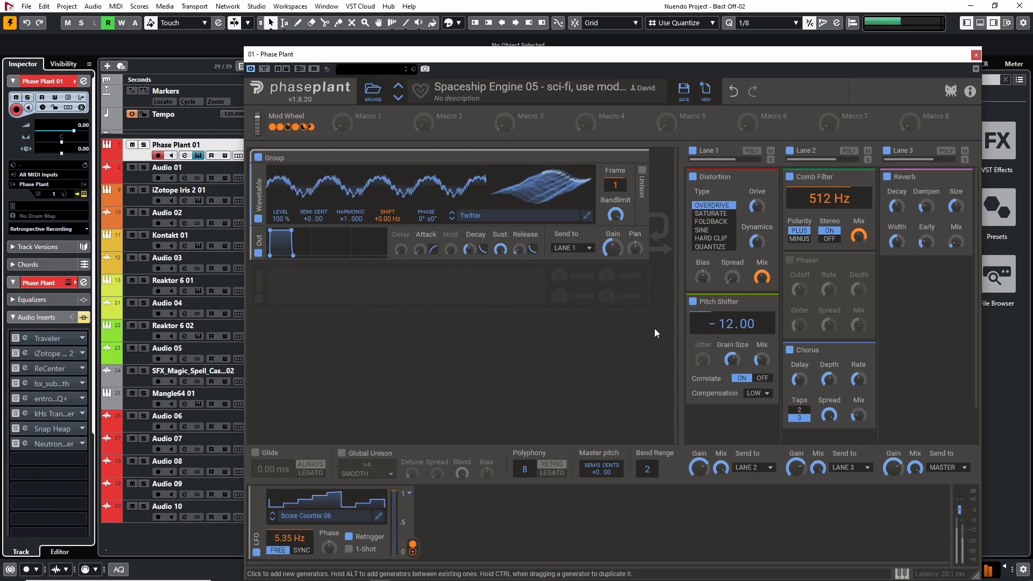
Step: Close Phase Plant, open the Traveler insert editor and switch it to Live Input
{"action": "left_click", "coordinate": [976, 55]}
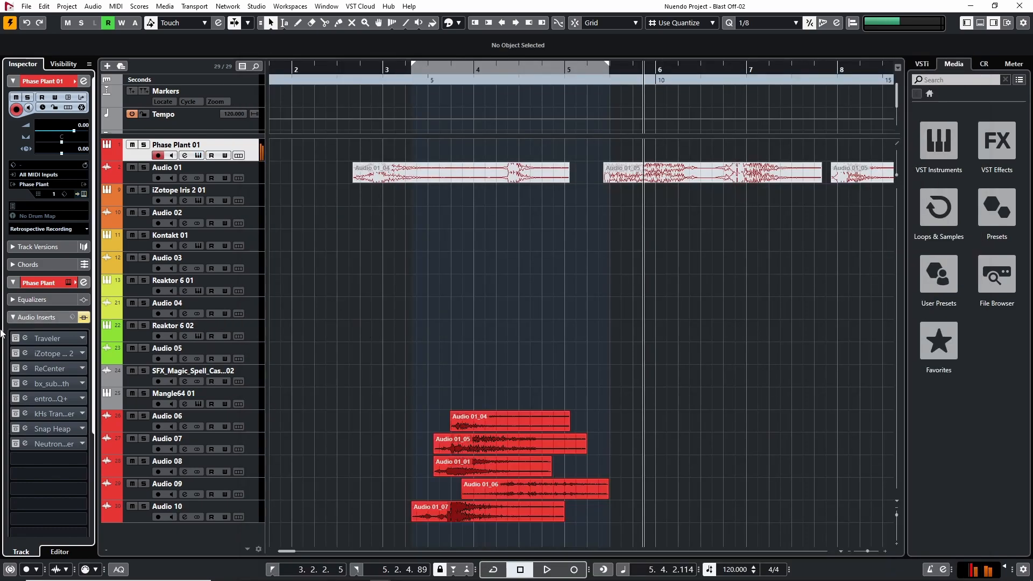
{"action": "left_click", "coordinate": [25, 338]}
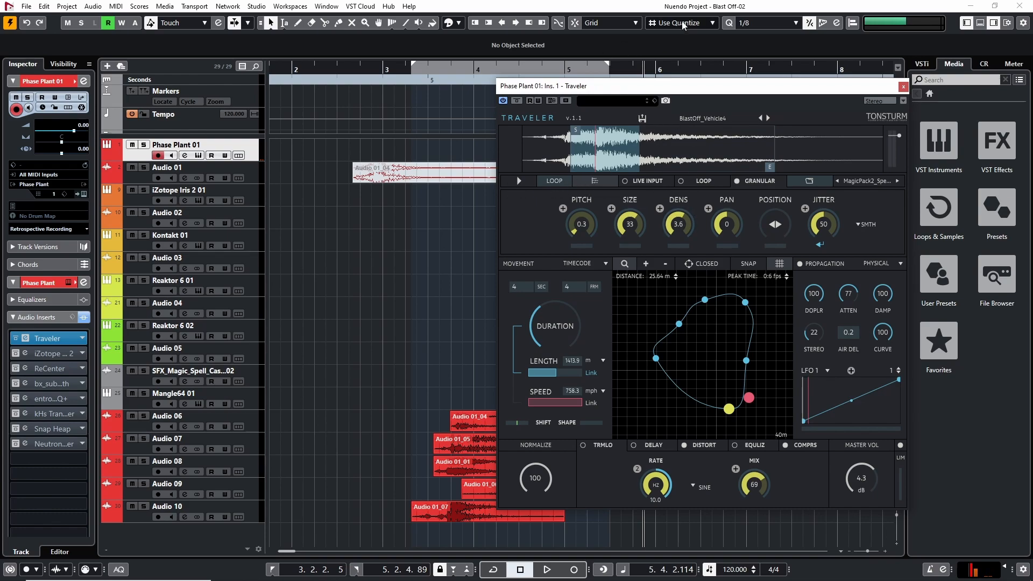
{"action": "left_click_drag", "start_coordinate": [700, 93], "coordinate": [700, 83]}
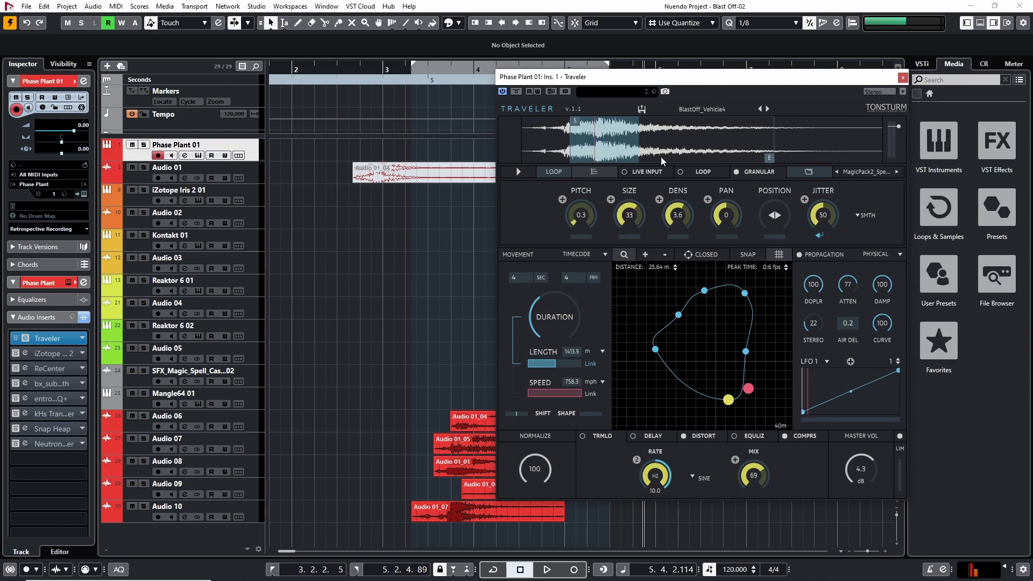
{"action": "left_click", "coordinate": [635, 173]}
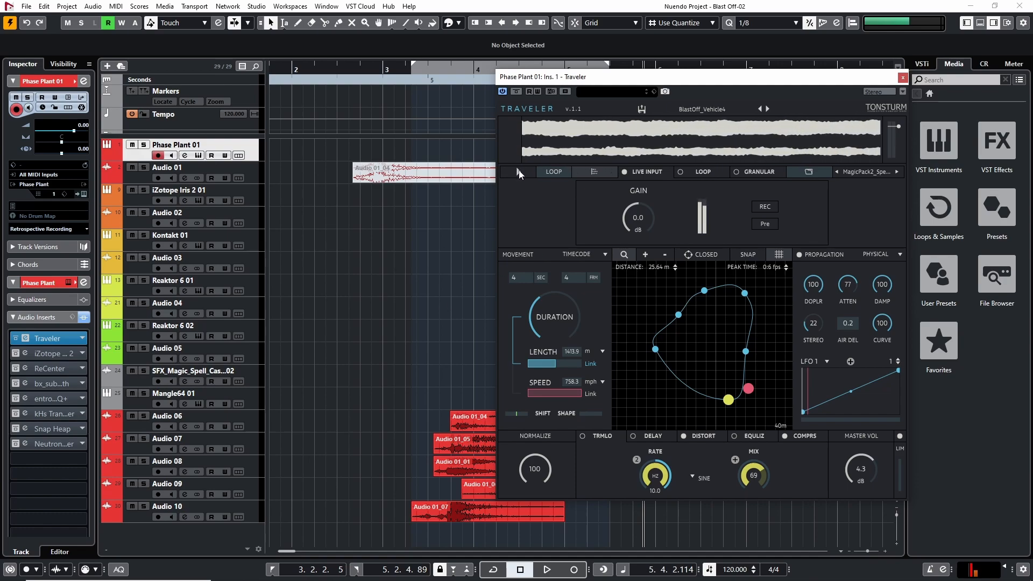
Step: Run Traveler's movement and play the project from around bar 6 with the red clips
{"action": "scroll", "coordinate": [460, 207], "scroll_direction": "right", "scroll_amount": 4}
{"action": "left_click", "coordinate": [441, 73]}
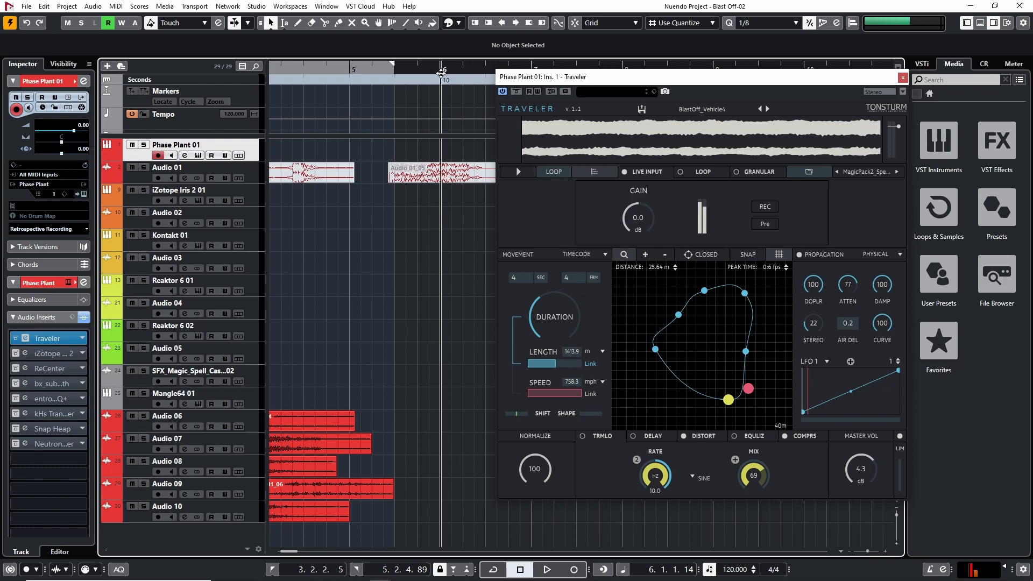
{"action": "left_click", "coordinate": [519, 173]}
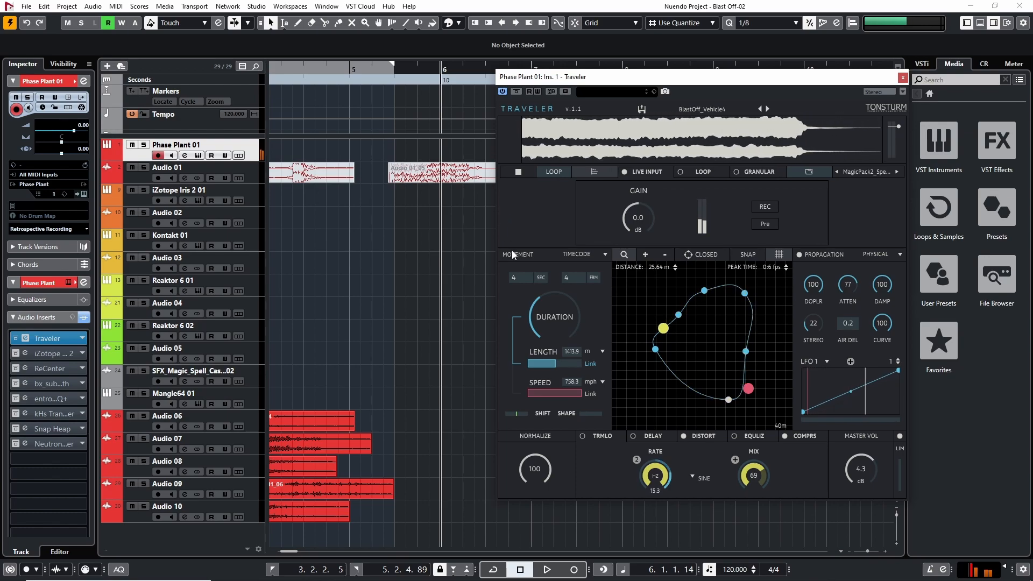
{"action": "key", "text": "space"}
{"action": "key", "text": "space"}
{"action": "left_click", "coordinate": [456, 79]}
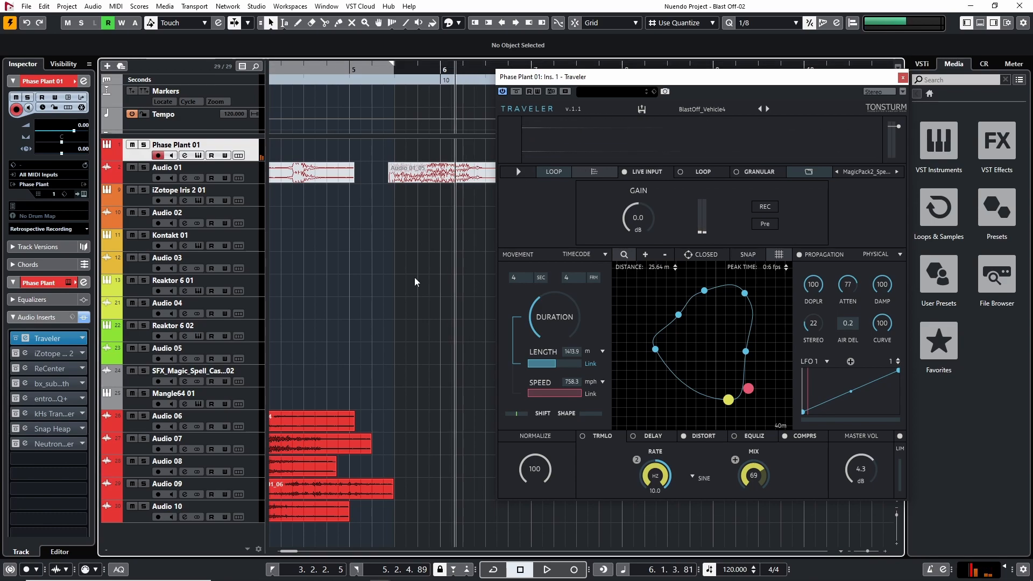
{"action": "scroll", "coordinate": [375, 325], "scroll_direction": "left", "scroll_amount": 3}
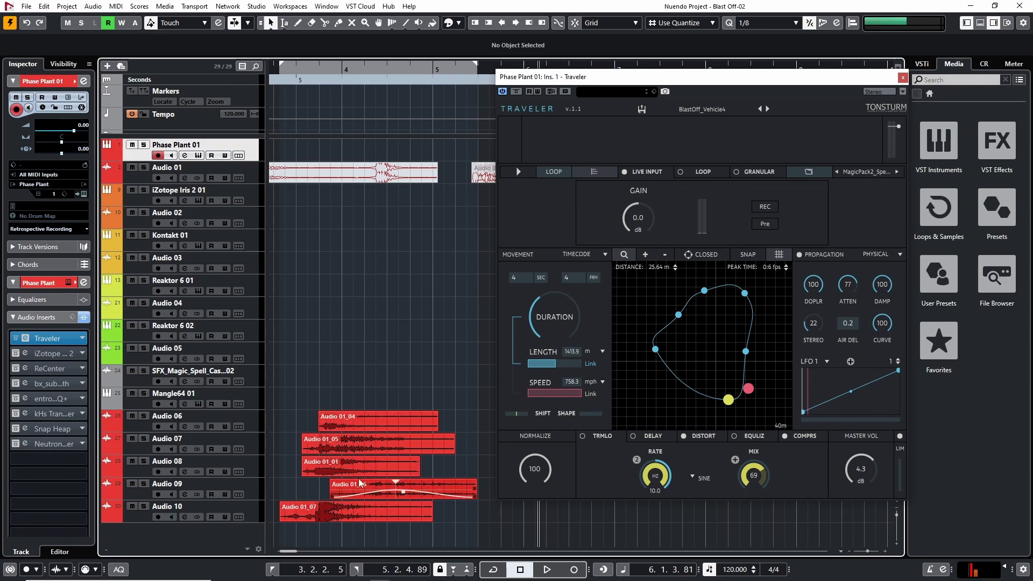
{"action": "scroll", "coordinate": [327, 339], "scroll_direction": "right", "scroll_amount": 4}
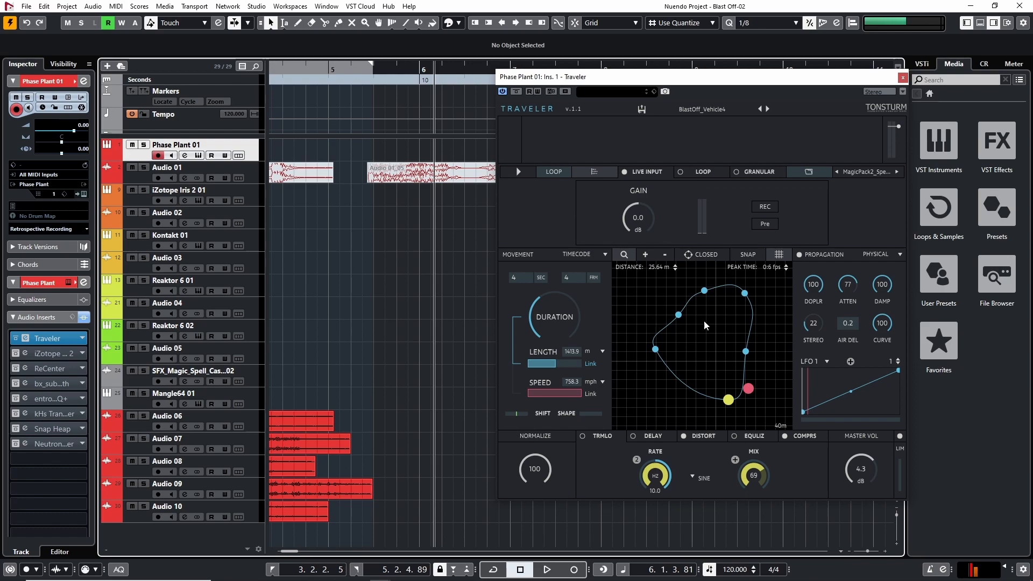
Step: Add a test node to Traveler's movement path, then delete it and another node
{"action": "left_click", "coordinate": [679, 313]}
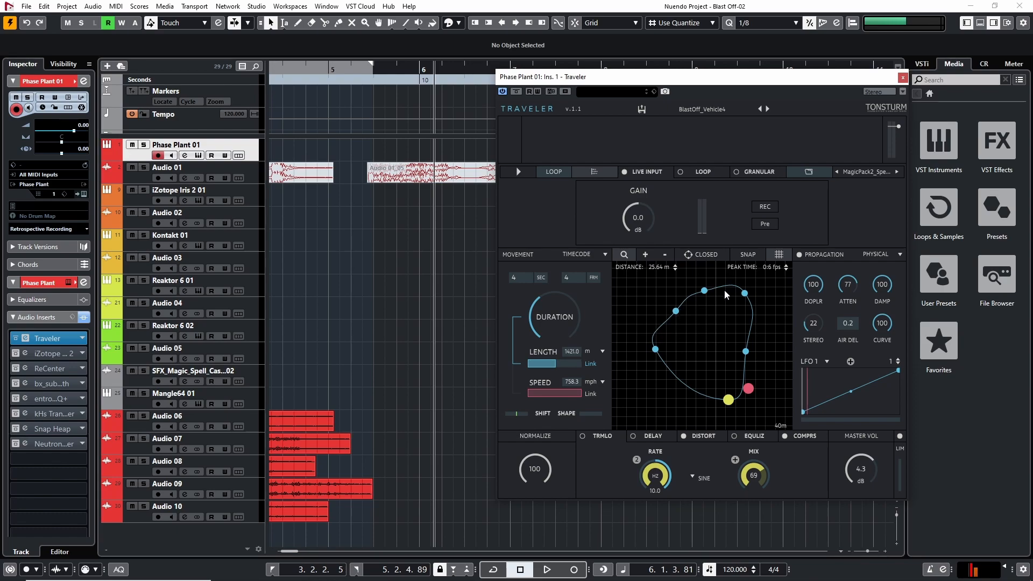
{"action": "left_click", "coordinate": [754, 312]}
{"action": "left_click_drag", "start_coordinate": [754, 311], "coordinate": [759, 312]}
{"action": "double_click", "coordinate": [759, 312]}
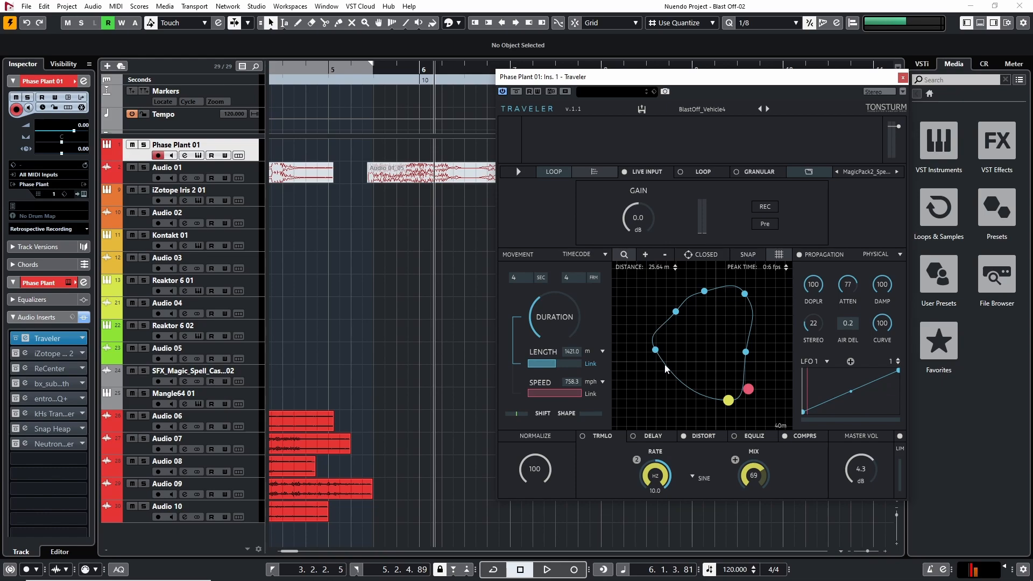
{"action": "double_click", "coordinate": [706, 292]}
Step: Reshape the path by moving nodes, deleting the right node and dragging the source dot down-right
{"action": "left_click_drag", "start_coordinate": [746, 296], "coordinate": [737, 291]}
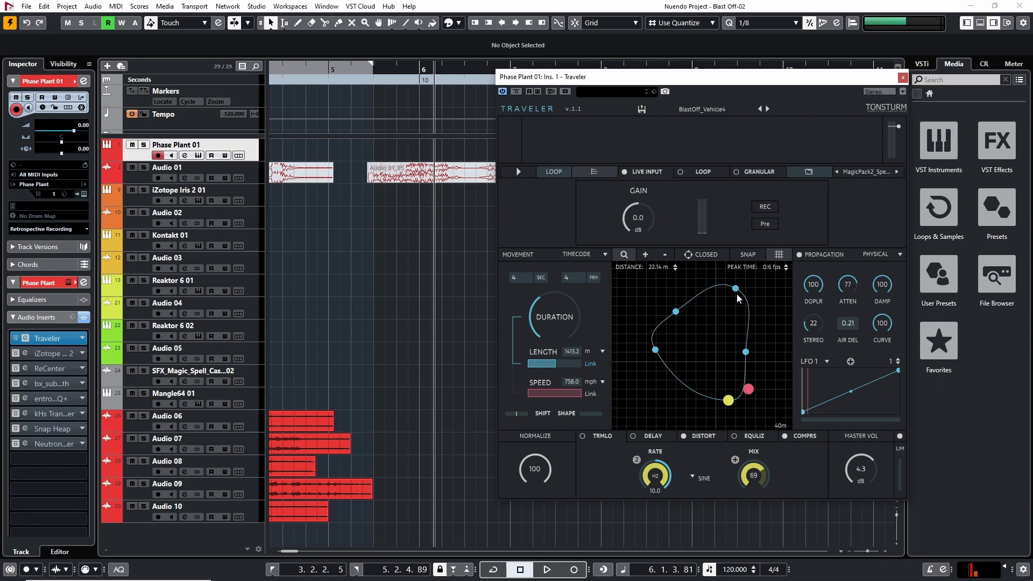
{"action": "left_click_drag", "start_coordinate": [748, 353], "coordinate": [747, 341]}
{"action": "double_click", "coordinate": [745, 338]}
{"action": "left_click_drag", "start_coordinate": [678, 315], "coordinate": [672, 301]}
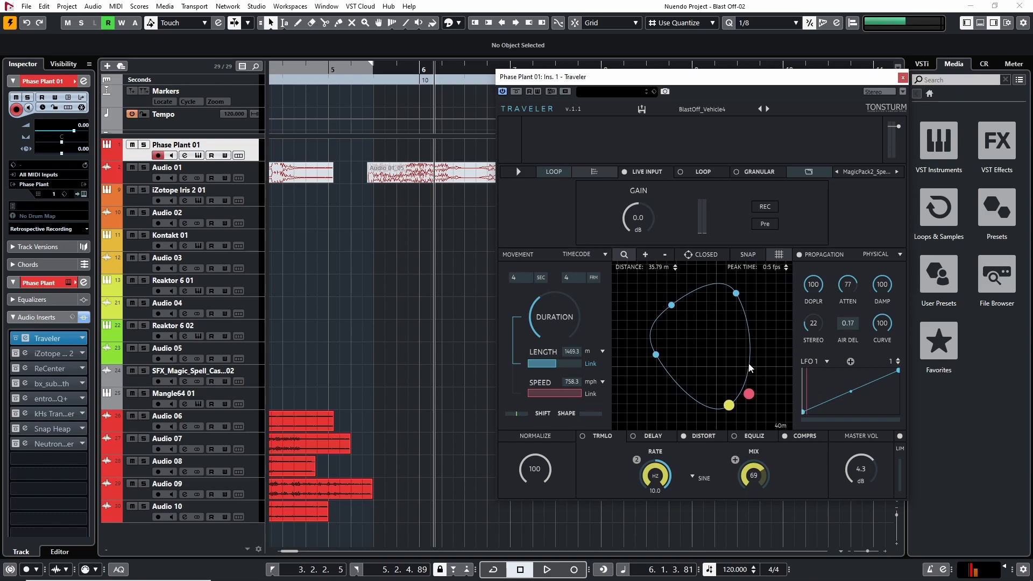
{"action": "left_click_drag", "start_coordinate": [718, 353], "coordinate": [707, 366]}
{"action": "left_click", "coordinate": [712, 349]}
{"action": "left_click_drag", "start_coordinate": [655, 327], "coordinate": [709, 330]}
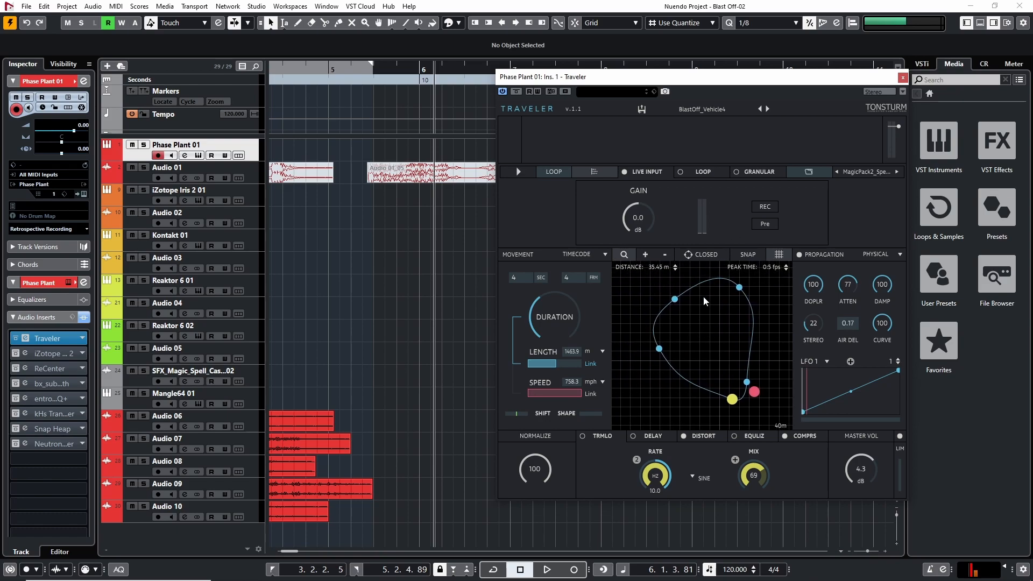
Step: Audition the new path, then shorten Traveler's duration to 2 sec 18 frm and replay
{"action": "left_click", "coordinate": [518, 172]}
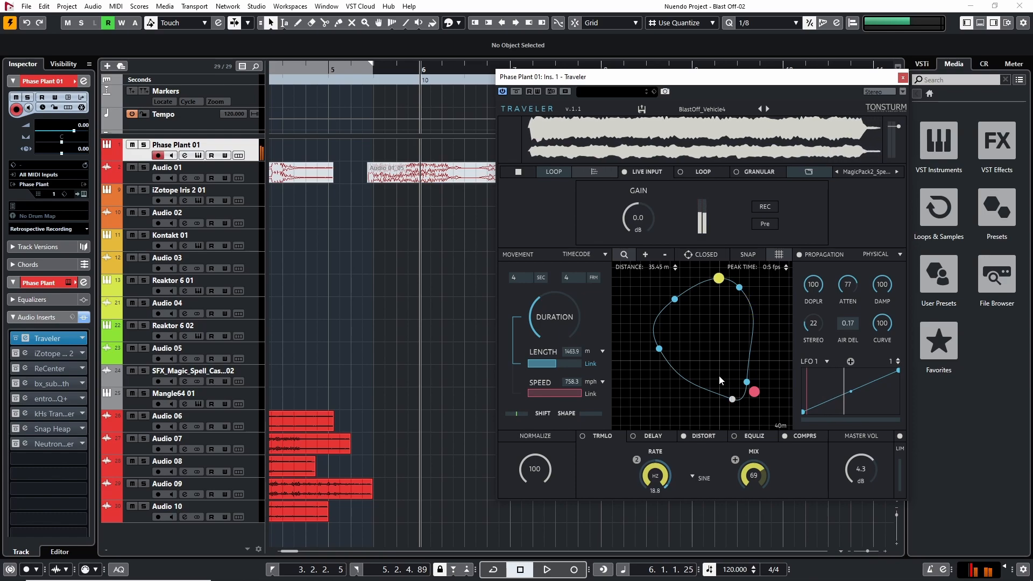
{"action": "key", "text": "space"}
{"action": "key", "text": "space"}
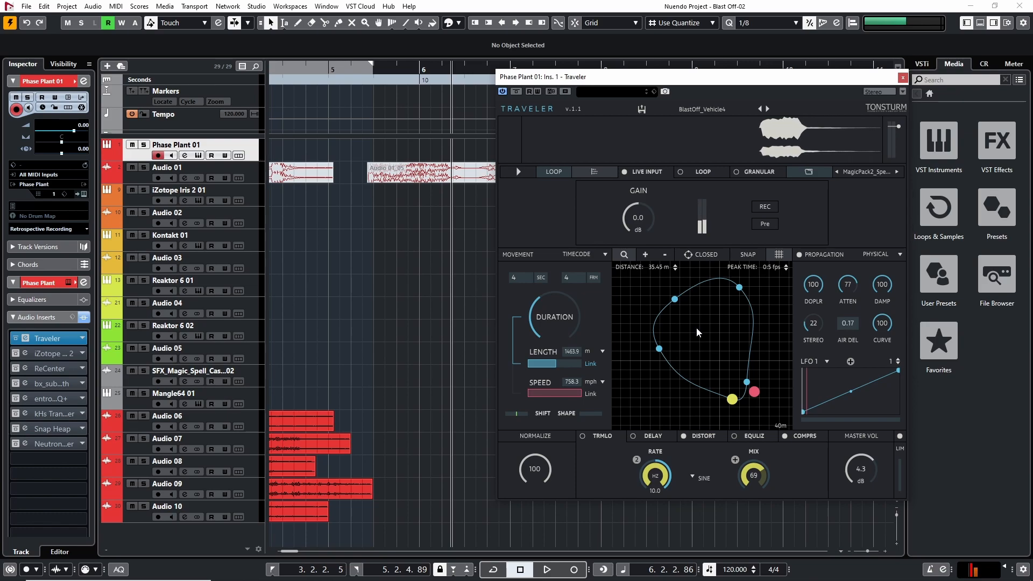
{"action": "left_click_drag", "start_coordinate": [545, 308], "coordinate": [545, 317]}
{"action": "key", "text": "space"}
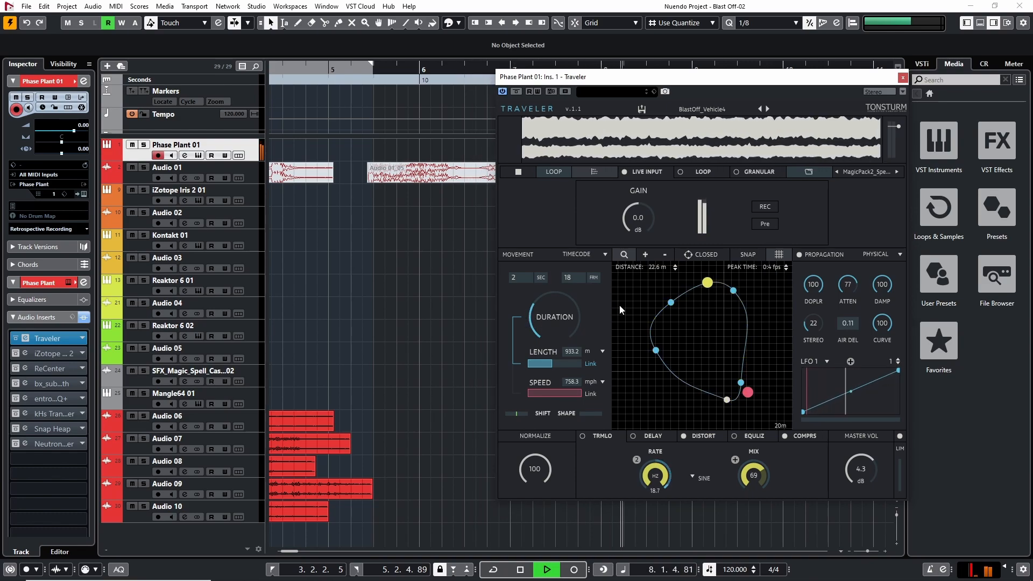
Step: Stop playback at an earlier point, open the iZotope Trash 2 editor and reopen Traveler
{"action": "left_click", "coordinate": [903, 78]}
{"action": "left_click", "coordinate": [555, 85]}
{"action": "key", "text": "space"}
{"action": "left_click", "coordinate": [25, 353]}
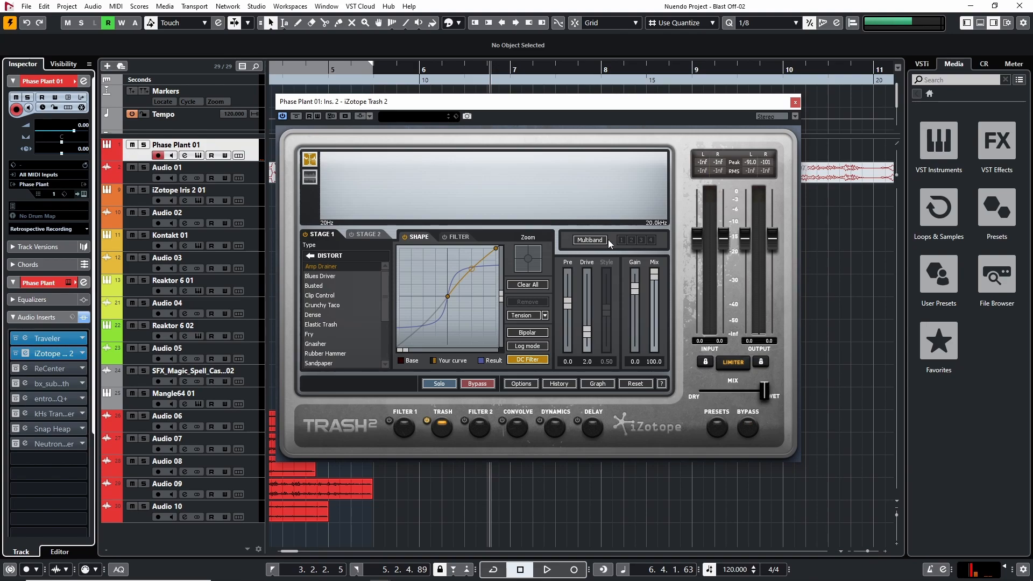
{"action": "left_click", "coordinate": [25, 338]}
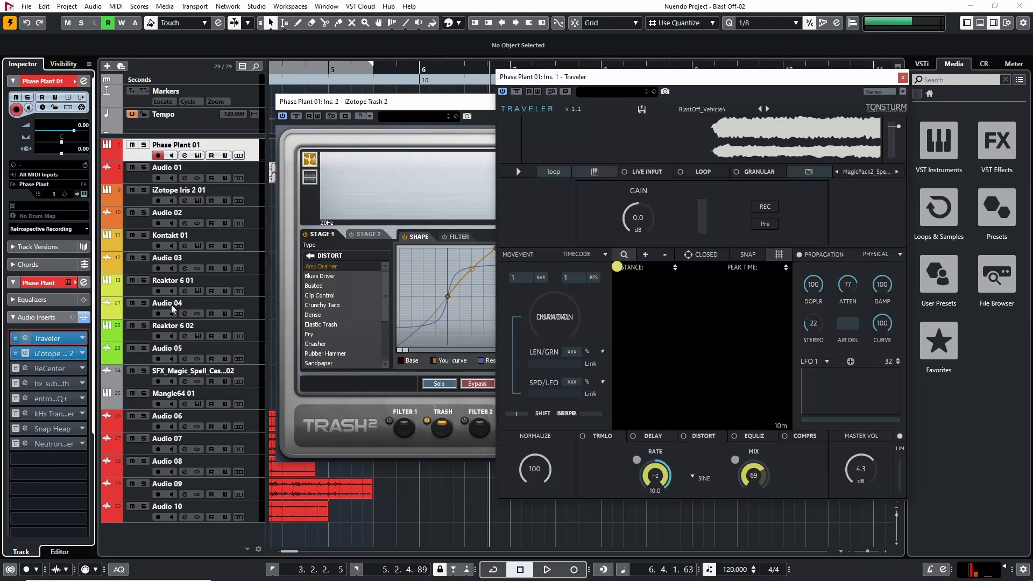
Step: Play Traveler with the project, then activate the bx_subsynth insert and open its editor
{"action": "left_click", "coordinate": [530, 172]}
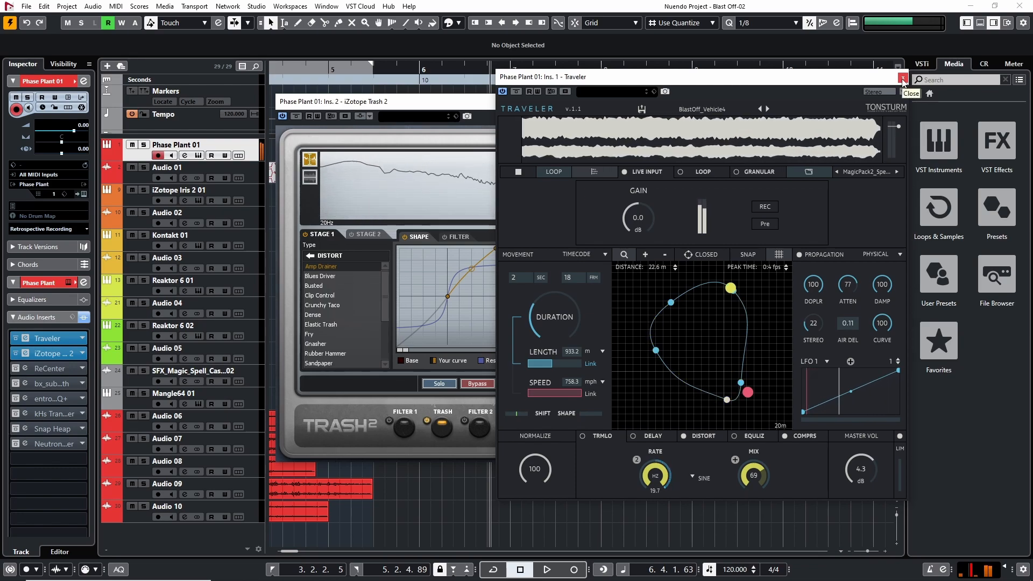
{"action": "key", "text": "space"}
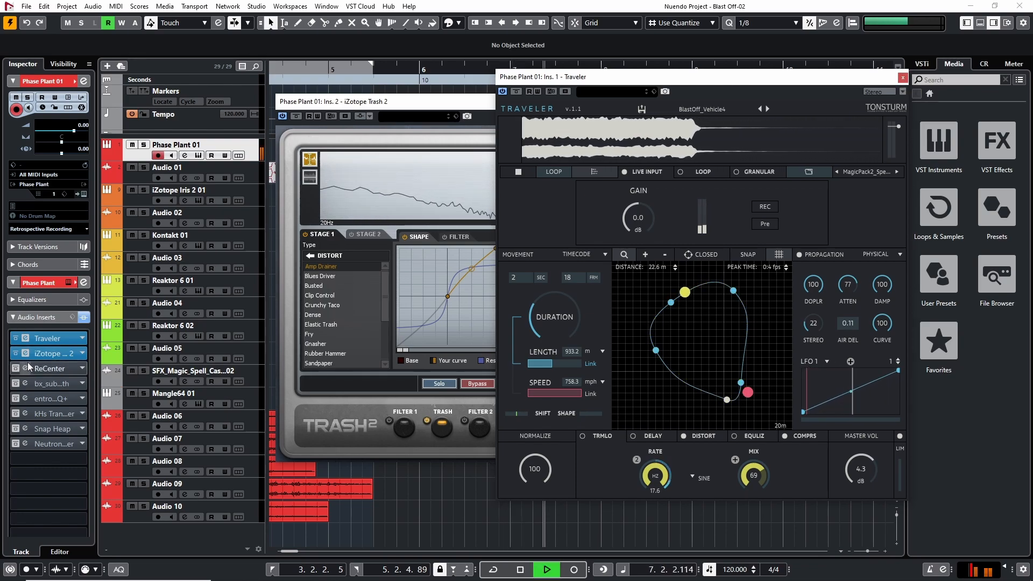
{"action": "left_click", "coordinate": [17, 383]}
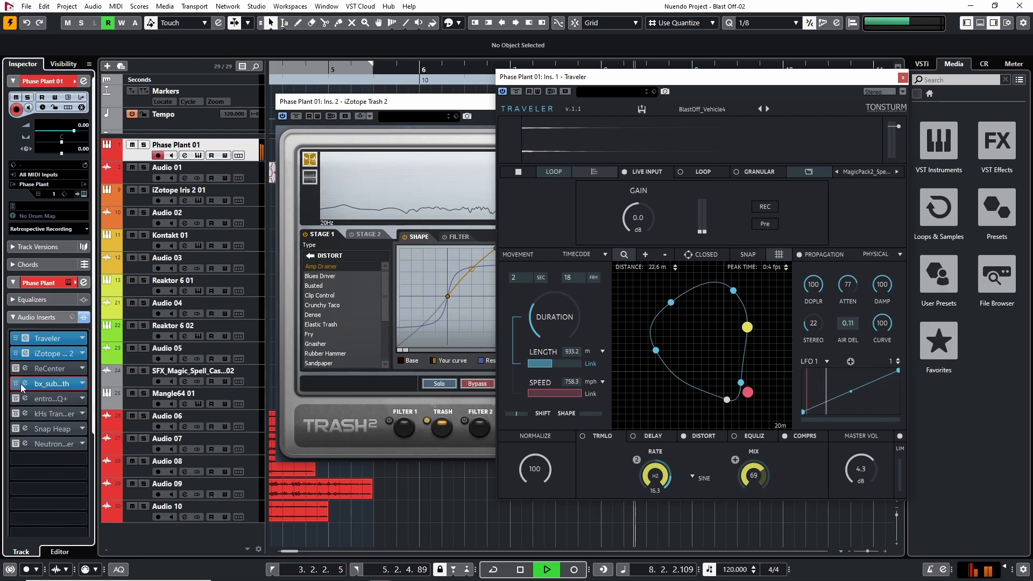
{"action": "left_click", "coordinate": [47, 385]}
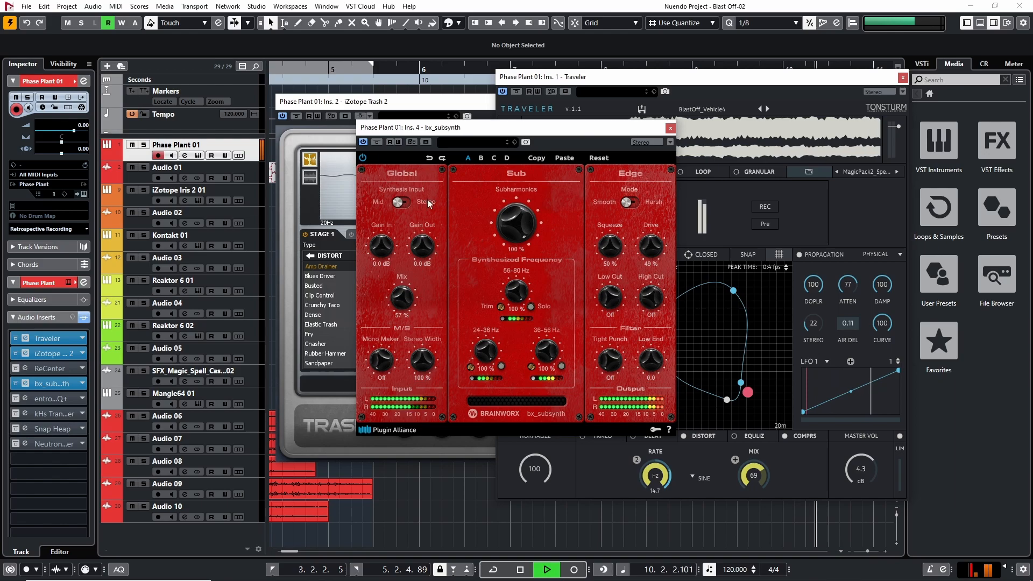
Step: Lower bx_subsynth's Global Mix to 36%, stop playback, and briefly open entropyEQ+
{"action": "left_click_drag", "start_coordinate": [403, 297], "coordinate": [400, 310]}
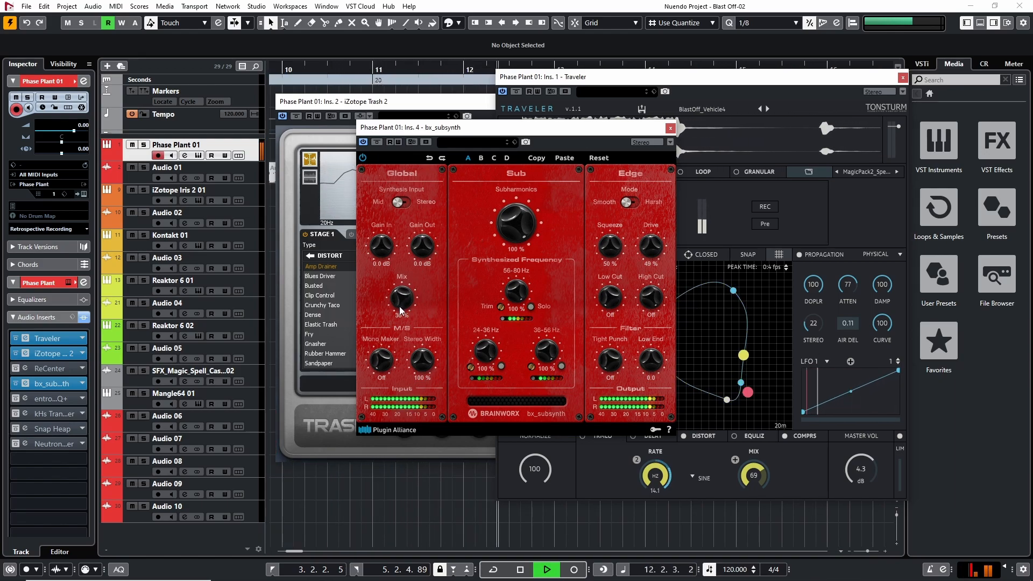
{"action": "key", "text": "space"}
{"action": "left_click", "coordinate": [22, 399]}
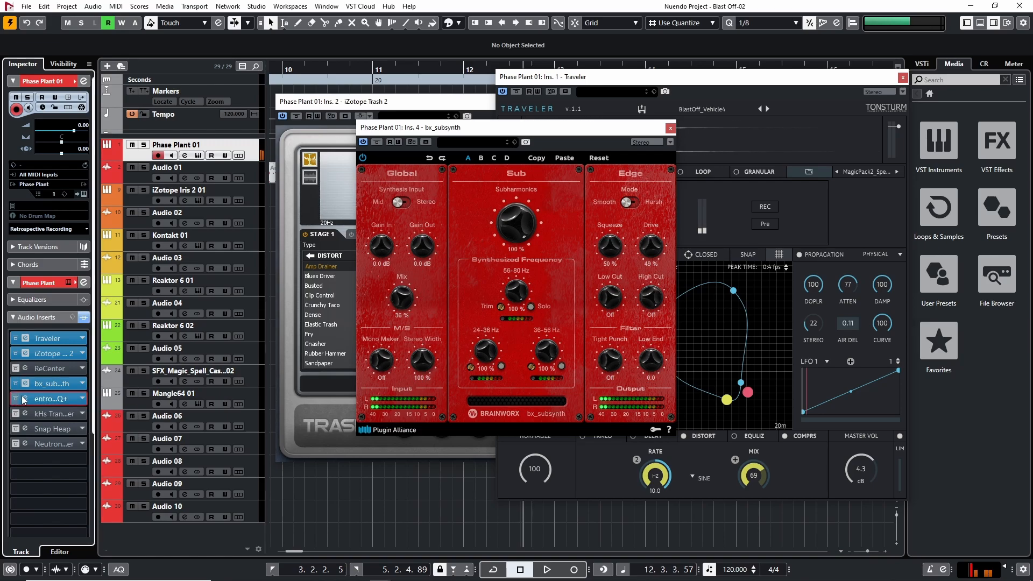
{"action": "left_click", "coordinate": [22, 398]}
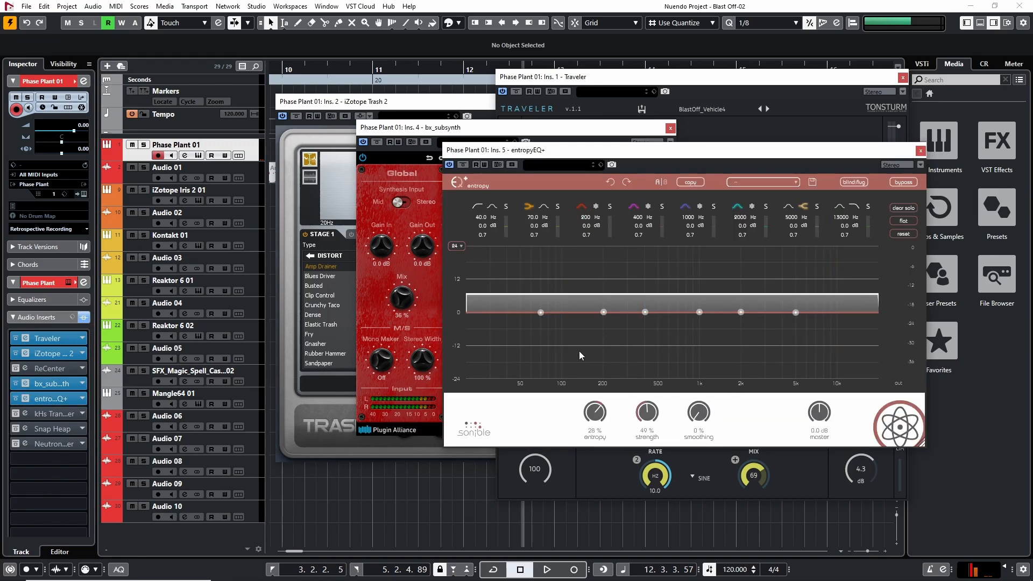
{"action": "left_click", "coordinate": [921, 151]}
Step: Close bx_subsynth and Trash 2, play Traveler alone, and open kHs Transient Shaper
{"action": "left_click", "coordinate": [671, 128]}
{"action": "left_click", "coordinate": [471, 104]}
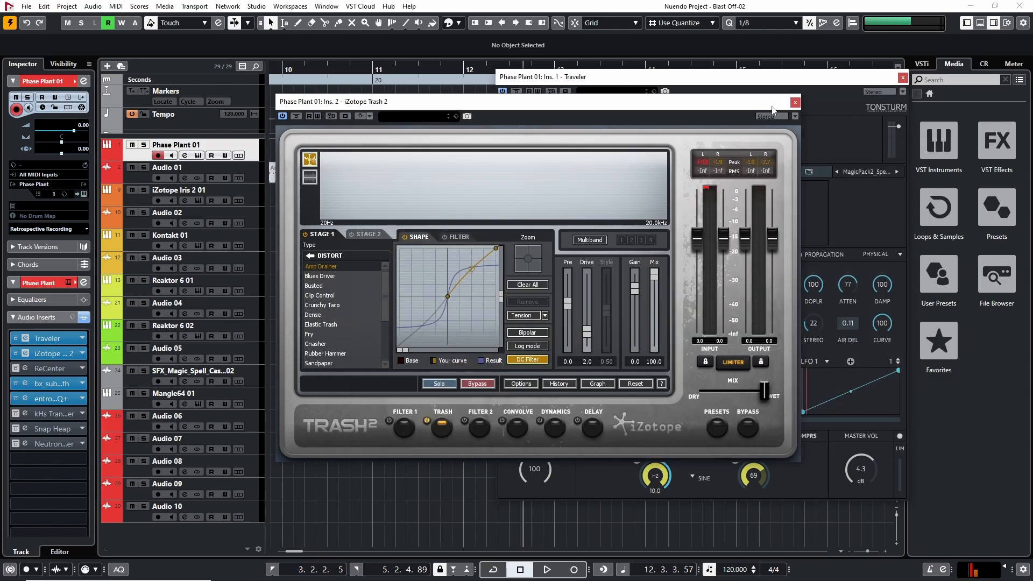
{"action": "left_click", "coordinate": [802, 101]}
{"action": "left_click", "coordinate": [519, 172]}
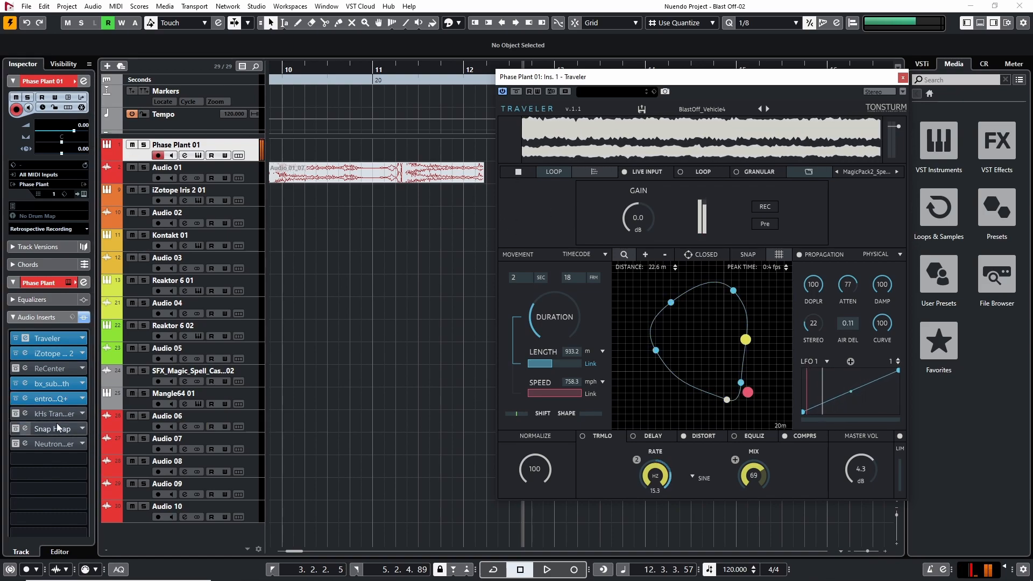
{"action": "left_click", "coordinate": [15, 416]}
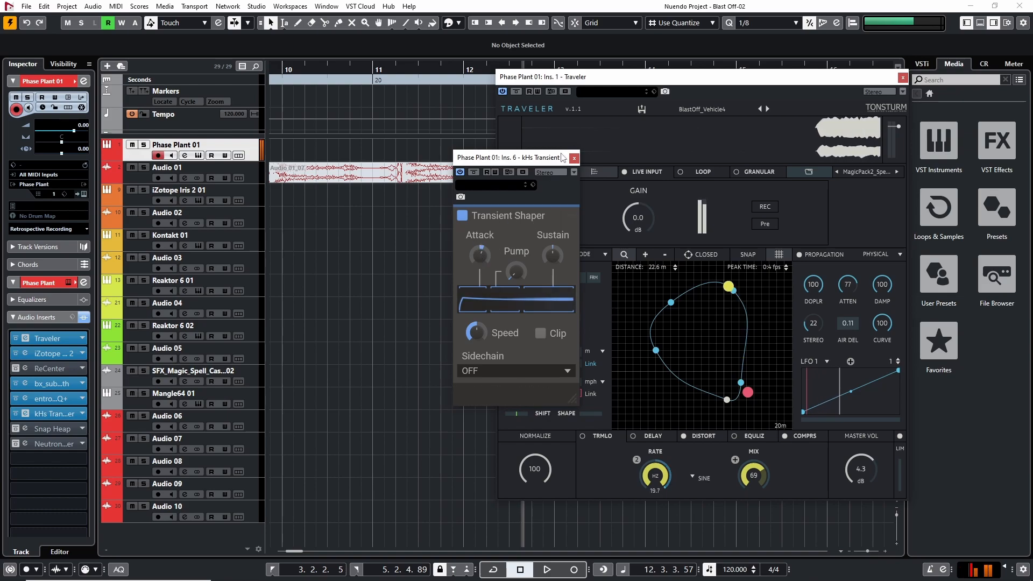
{"action": "left_click", "coordinate": [575, 158]}
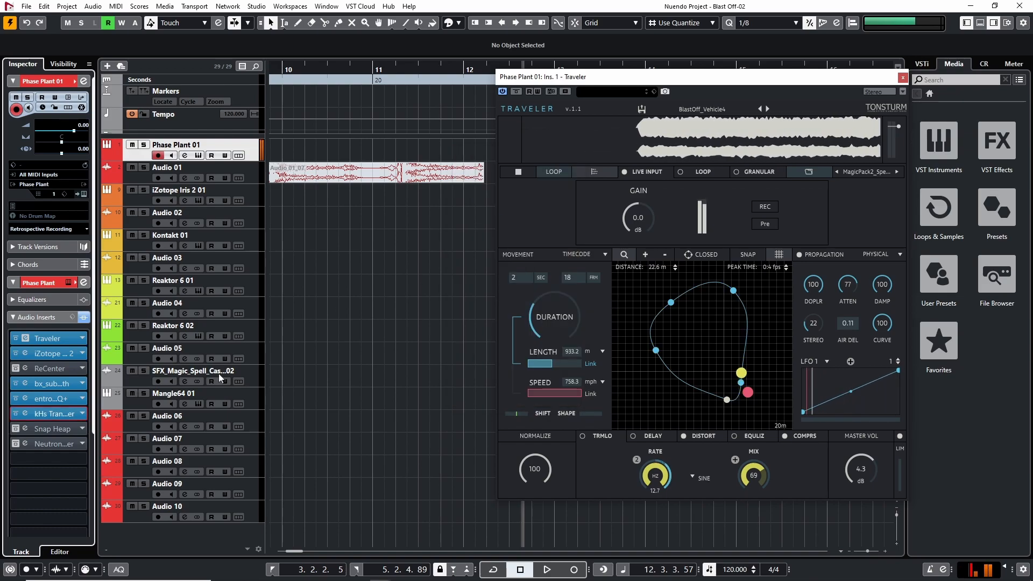
{"action": "left_click", "coordinate": [24, 430]}
{"action": "left_click", "coordinate": [23, 430]}
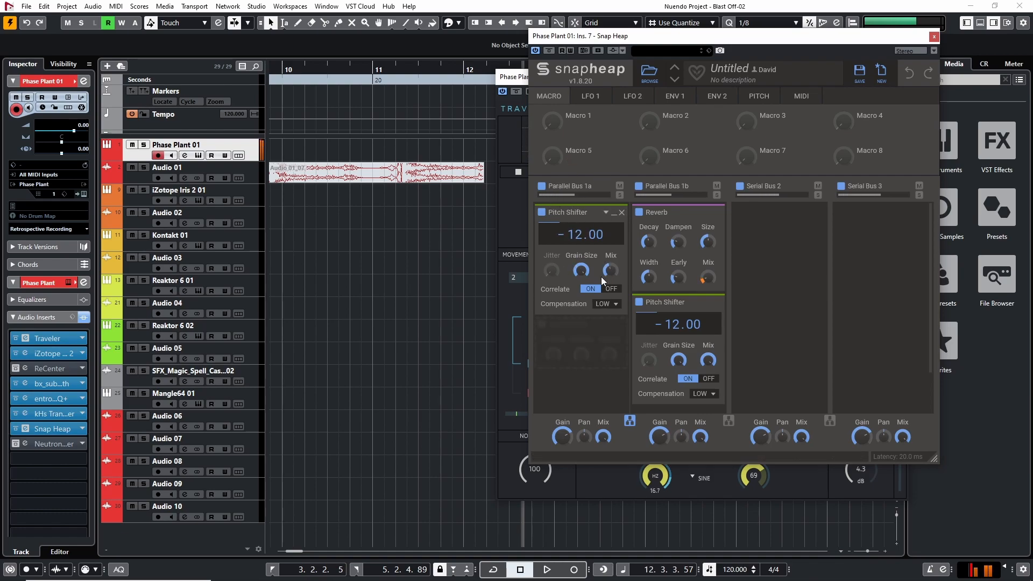
{"action": "left_click_drag", "start_coordinate": [648, 36], "coordinate": [763, 47]}
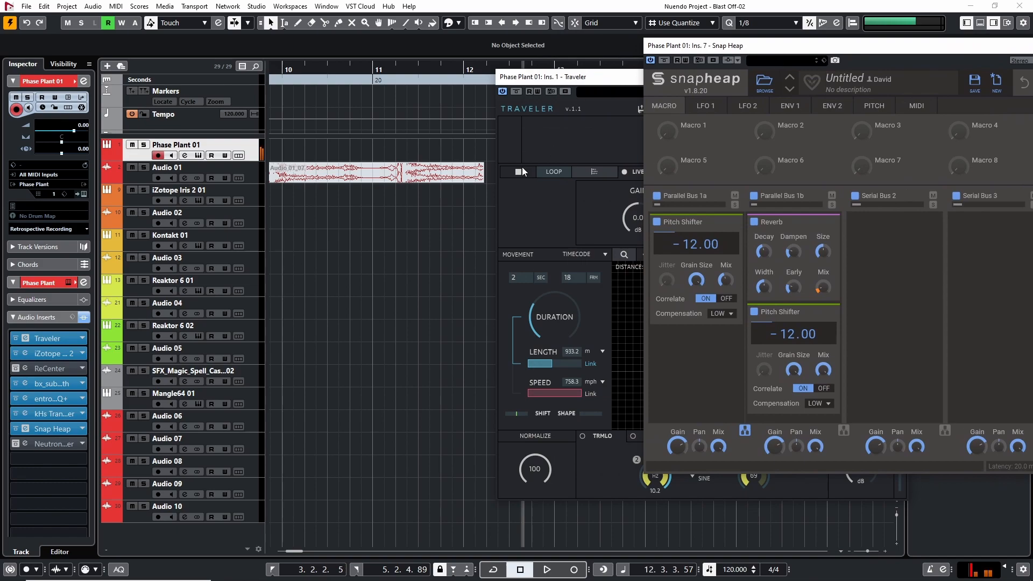
{"action": "left_click", "coordinate": [525, 171]}
{"action": "left_click", "coordinate": [865, 47]}
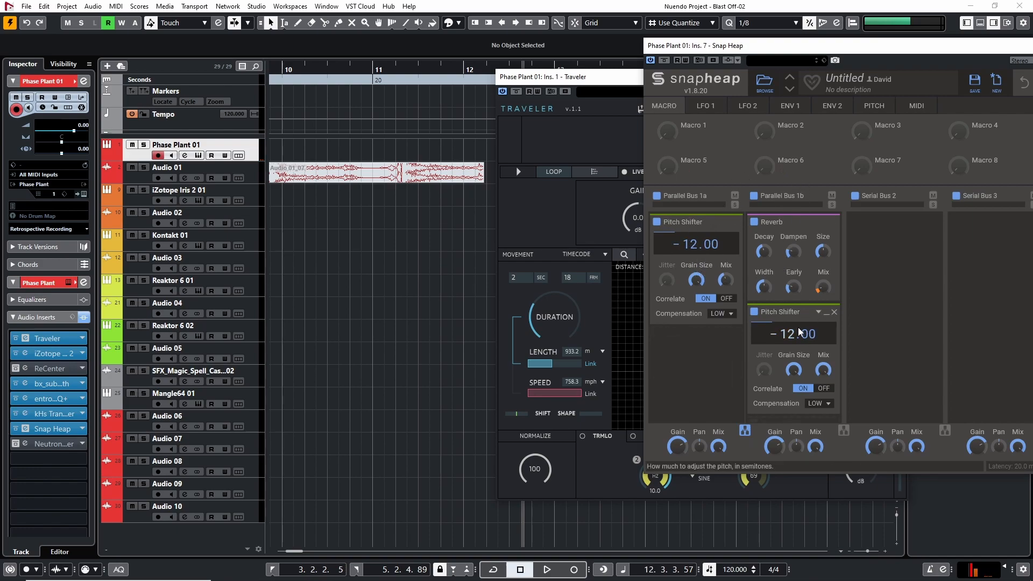
{"action": "scroll", "coordinate": [807, 298], "scroll_direction": "down", "scroll_amount": 2}
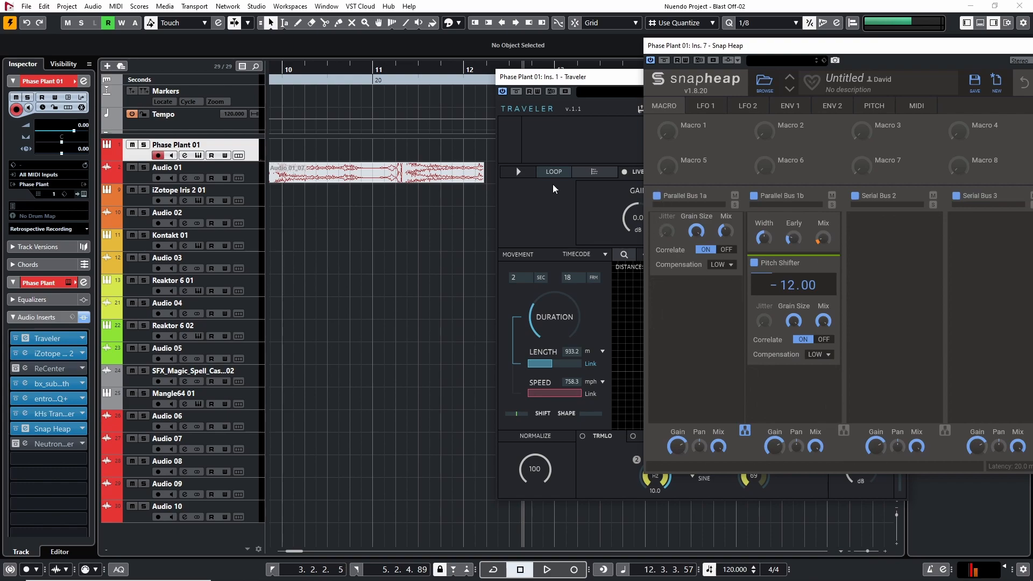
{"action": "left_click", "coordinate": [519, 171]}
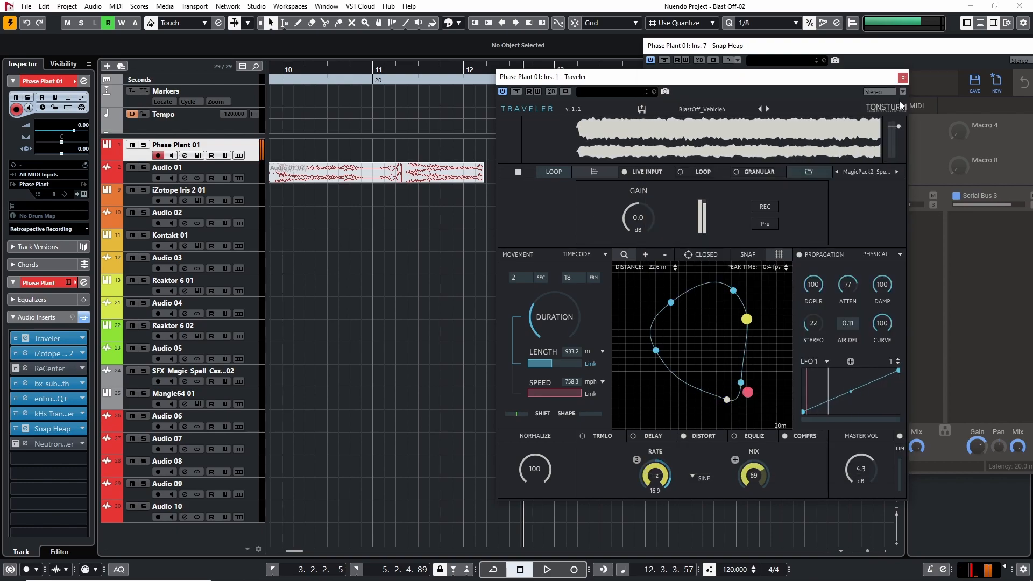
{"action": "key", "text": "space"}
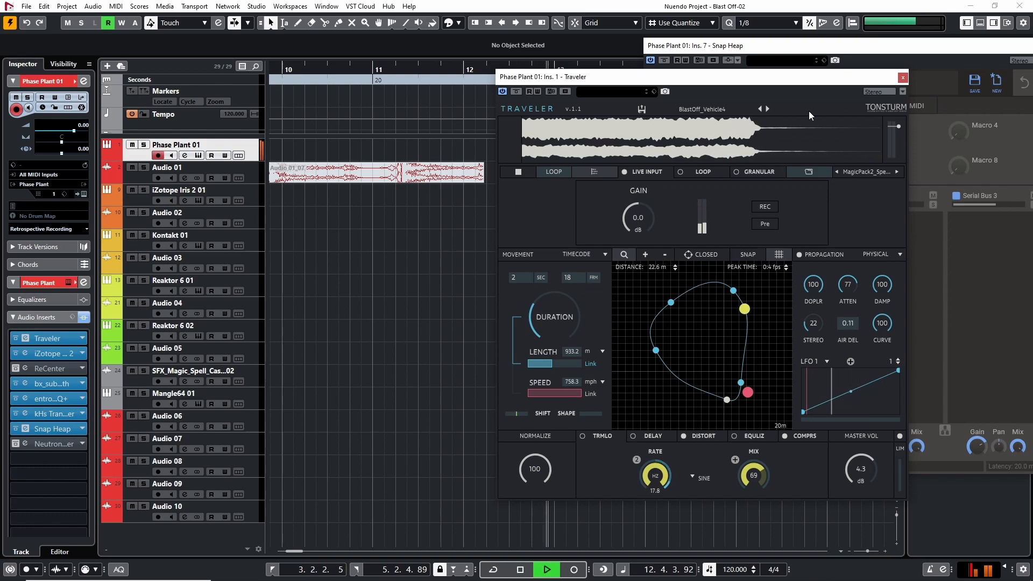
{"action": "key", "text": "space"}
{"action": "left_click_drag", "start_coordinate": [732, 78], "coordinate": [647, 63]}
{"action": "left_click_drag", "start_coordinate": [1006, 41], "coordinate": [908, 74]}
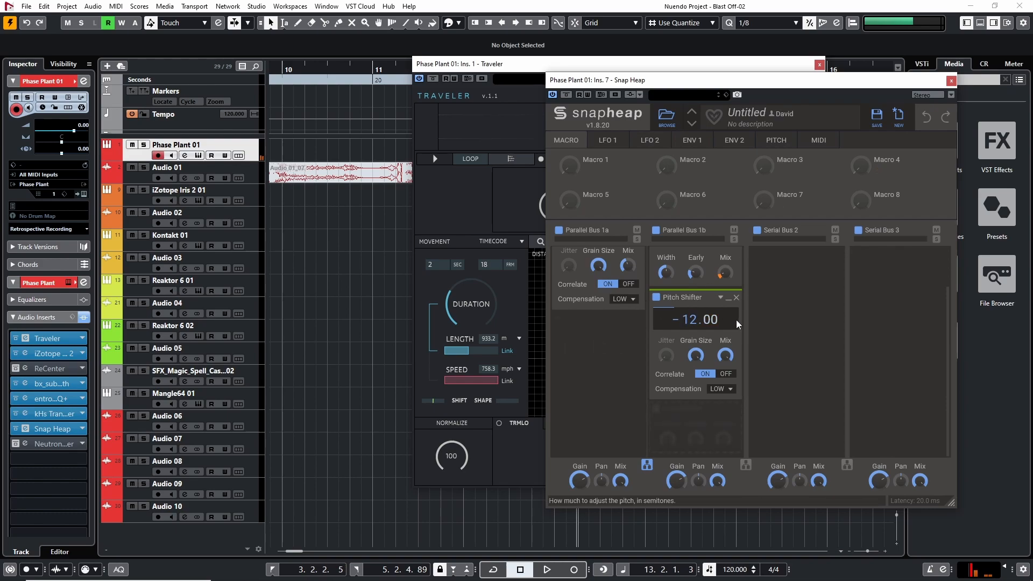
{"action": "scroll", "coordinate": [696, 300], "scroll_direction": "up", "scroll_amount": 2}
{"action": "left_click", "coordinate": [952, 80]}
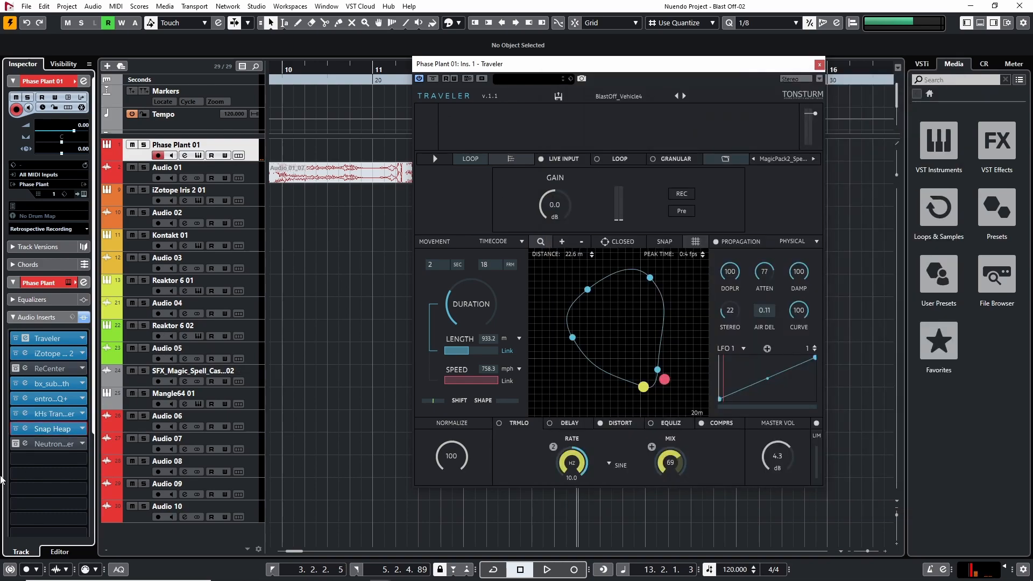
Step: Activate Neutron 2 Equalizer, check its −23.0 dB shelf at 633 Hz, then close Neutron and Traveler
{"action": "left_click", "coordinate": [16, 444]}
{"action": "left_click", "coordinate": [59, 444]}
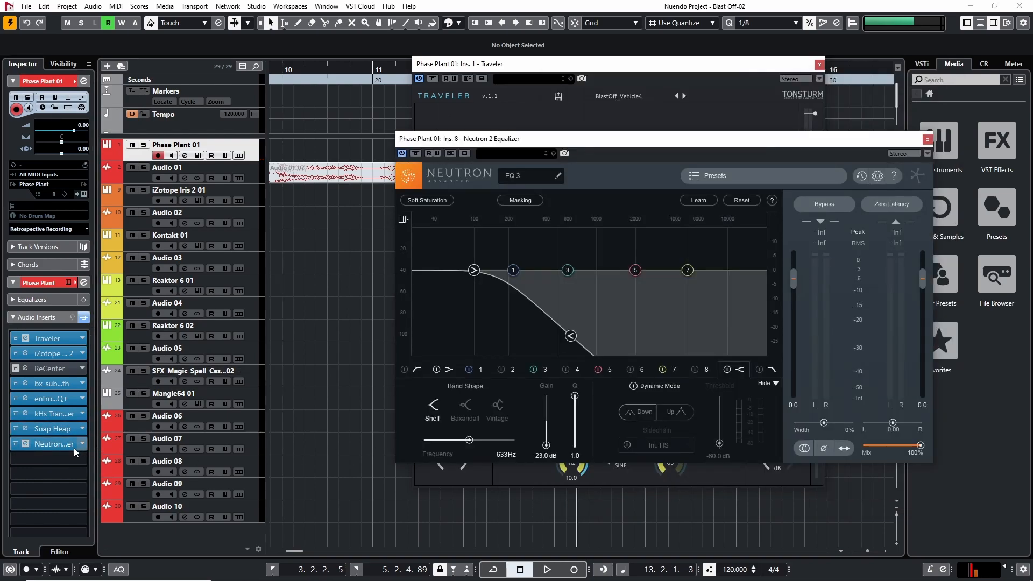
{"action": "left_click", "coordinate": [928, 140]}
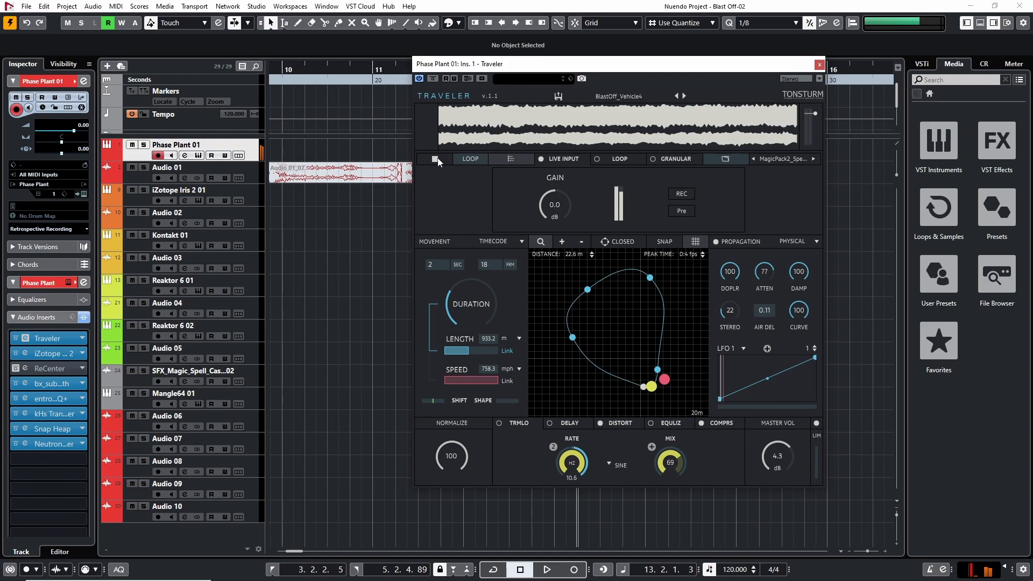
{"action": "left_click", "coordinate": [54, 444]}
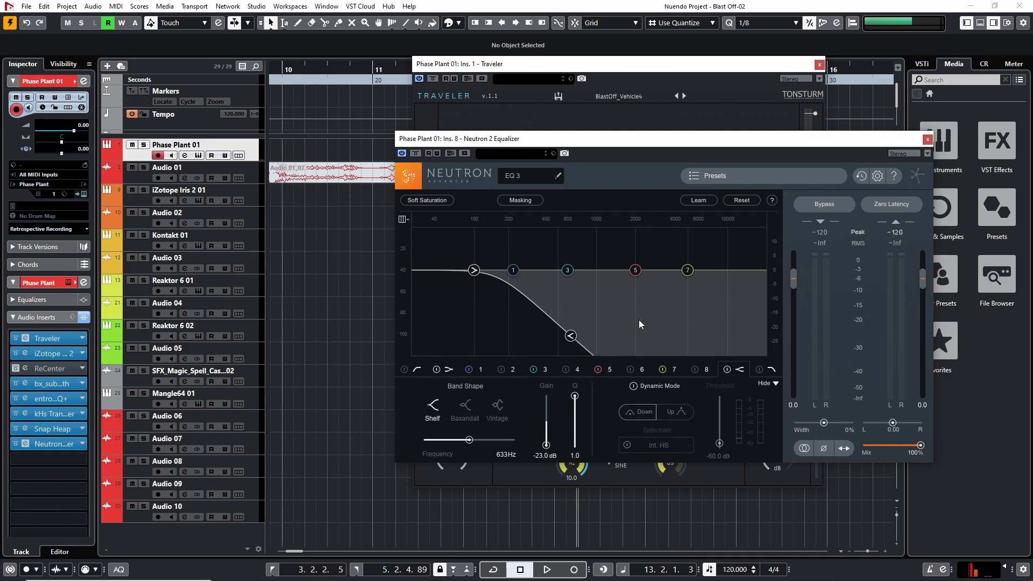
{"action": "left_click", "coordinate": [929, 141]}
{"action": "left_click", "coordinate": [820, 65]}
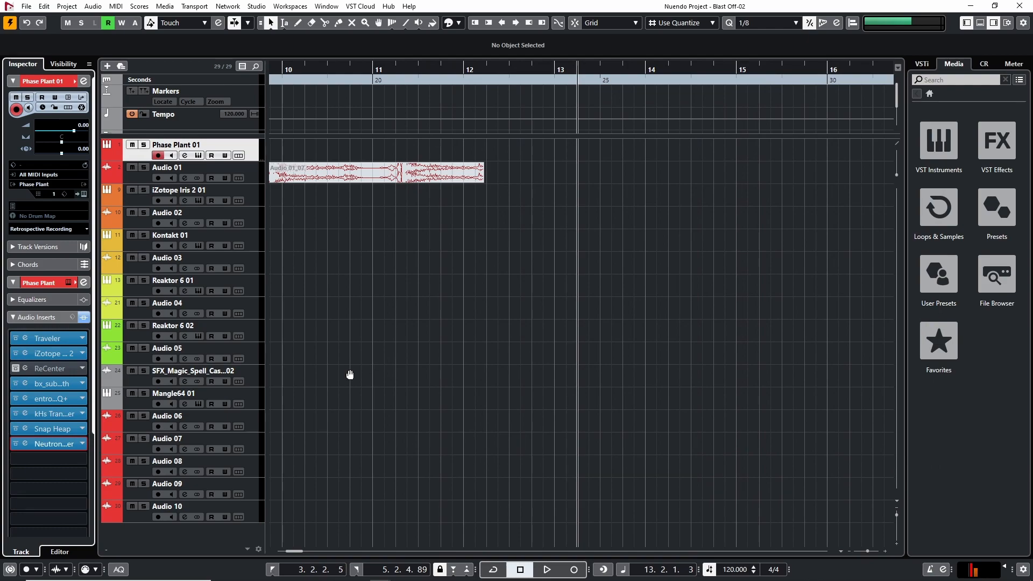
Step: Solo Audio 09 and play it briefly from near bar 3
{"action": "scroll", "coordinate": [419, 353], "scroll_direction": "left", "scroll_amount": 7}
{"action": "scroll", "coordinate": [522, 382], "scroll_direction": "down", "scroll_amount": 1}
{"action": "scroll", "coordinate": [523, 383], "scroll_direction": "up", "scroll_amount": 3}
{"action": "scroll", "coordinate": [560, 401], "scroll_direction": "left", "scroll_amount": 3}
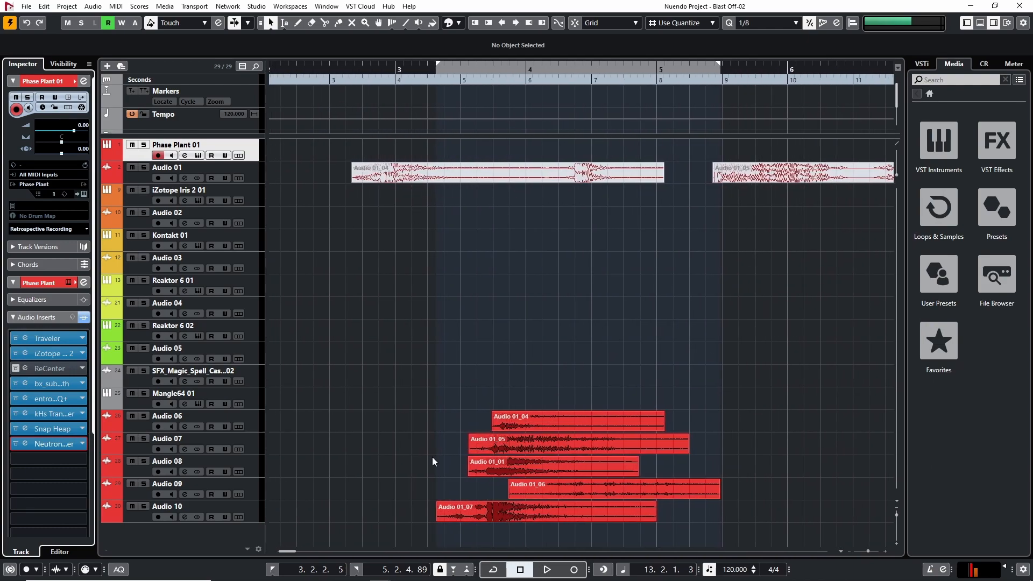
{"action": "left_click", "coordinate": [143, 484]}
{"action": "left_click", "coordinate": [483, 75]}
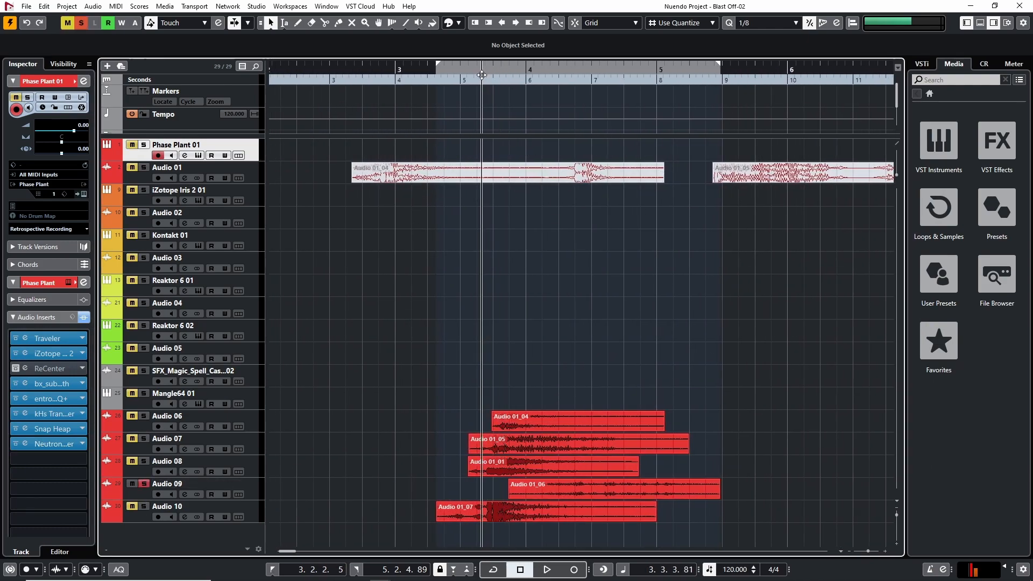
{"action": "key", "text": "space"}
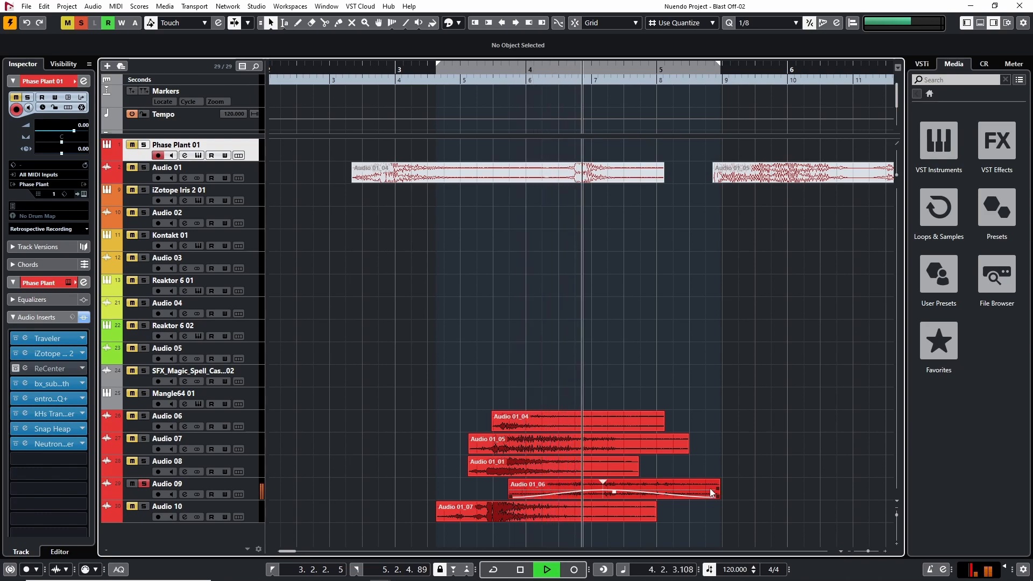
{"action": "key", "text": "space"}
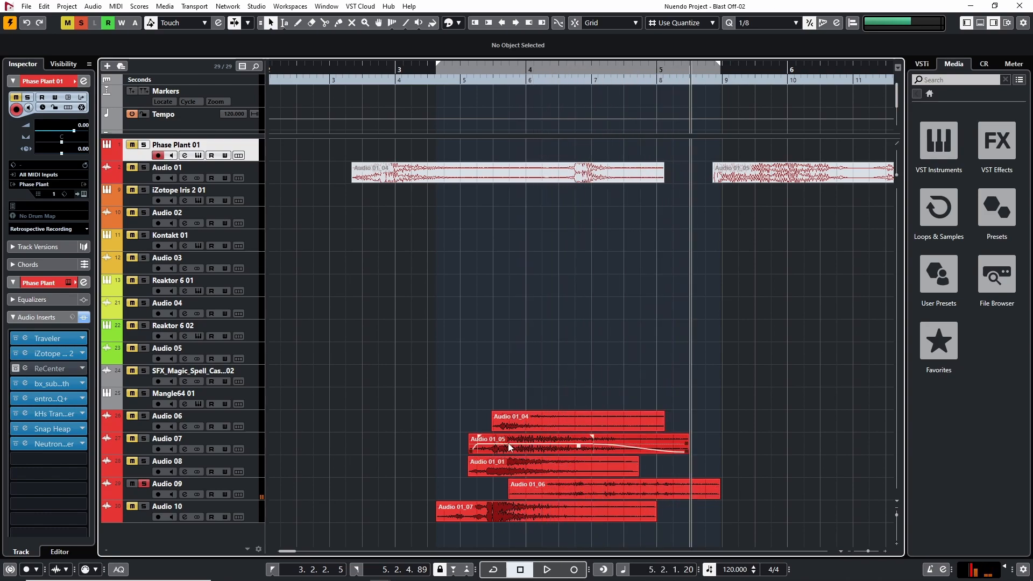
Step: Unsolo Audio 09 and scroll down through the stacked red clips on Audio 06–10
{"action": "scroll", "coordinate": [508, 443], "scroll_direction": "down", "scroll_amount": 2}
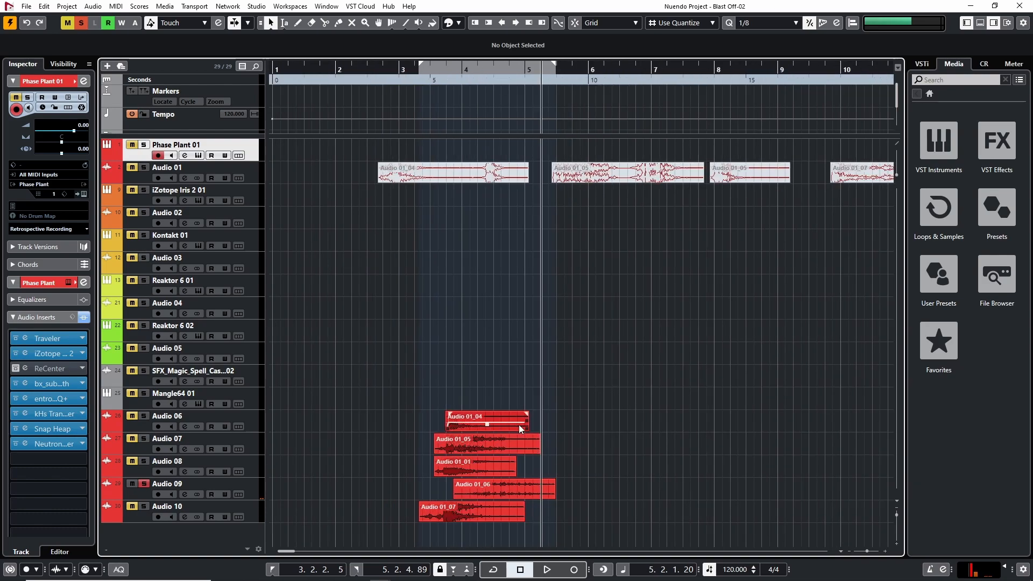
{"action": "left_click", "coordinate": [143, 484]}
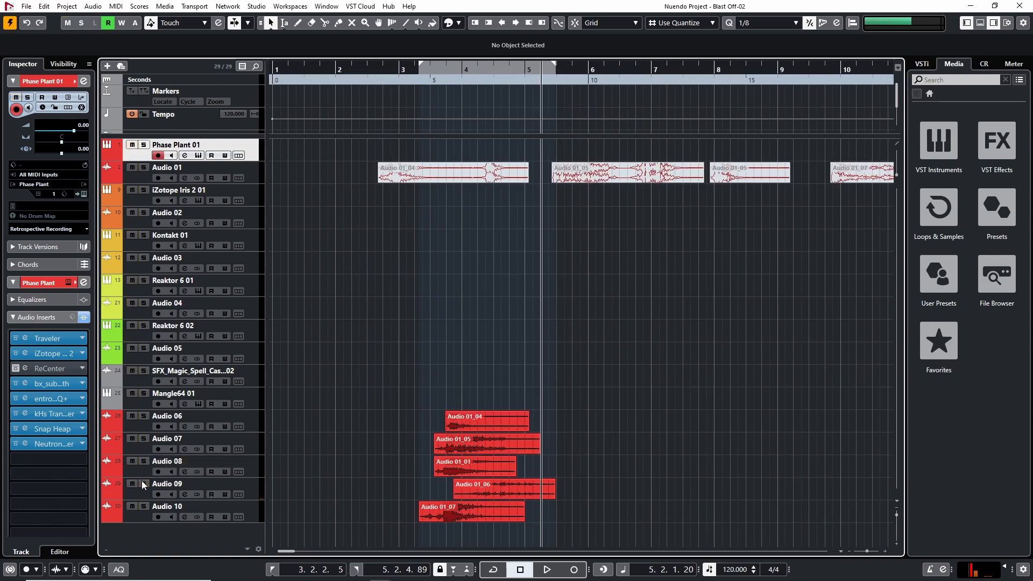
{"action": "scroll", "coordinate": [387, 373], "scroll_direction": "down", "scroll_amount": 2}
{"action": "scroll", "coordinate": [387, 372], "scroll_direction": "down", "scroll_amount": 2}
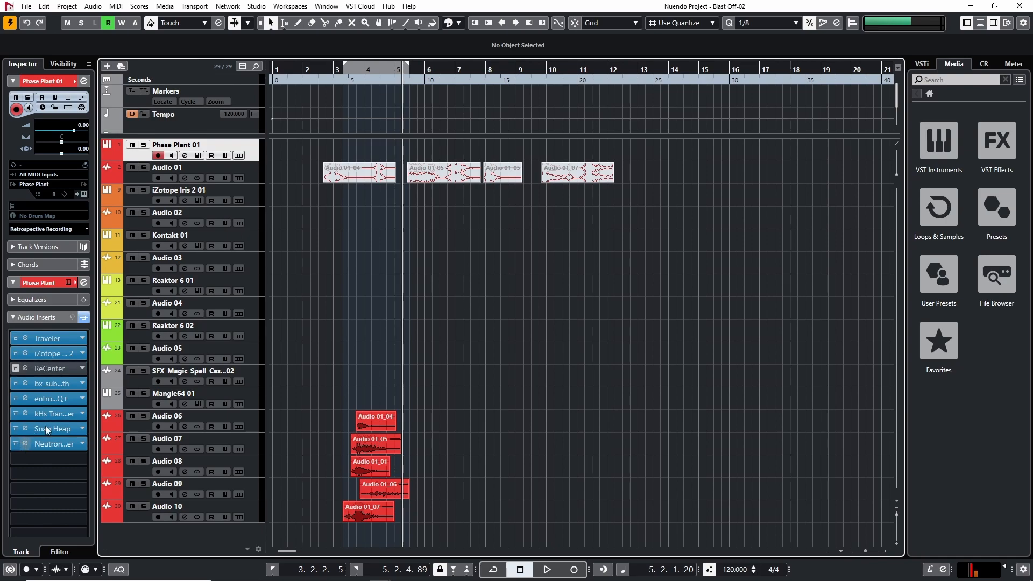
Step: Delete the Gain snapin from Phase Plant's Lane 1, toggling the track's insert bypass off and on
{"action": "left_click", "coordinate": [85, 194]}
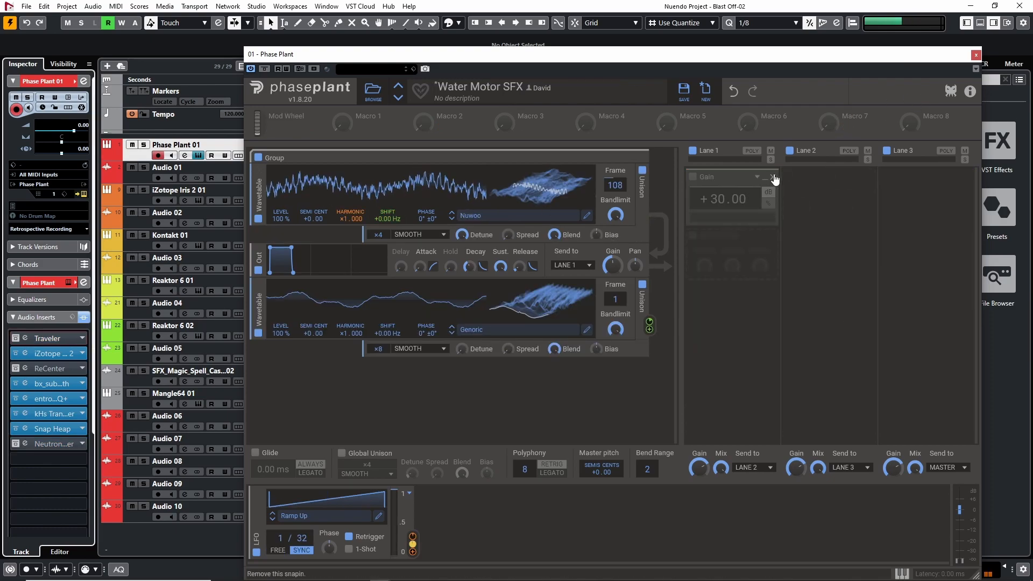
{"action": "left_click", "coordinate": [774, 176]}
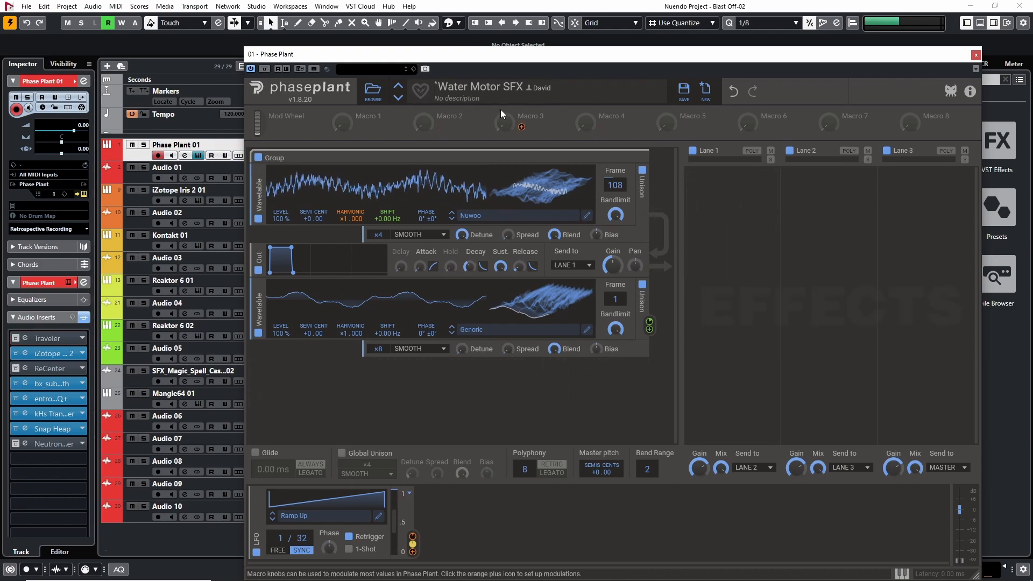
{"action": "left_click", "coordinate": [84, 318]}
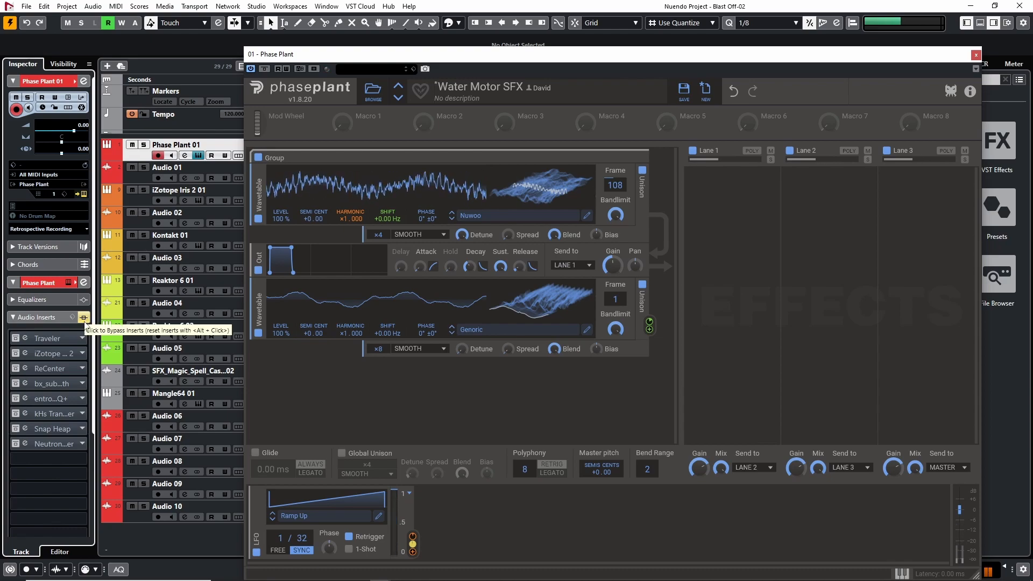
{"action": "left_click", "coordinate": [84, 318]}
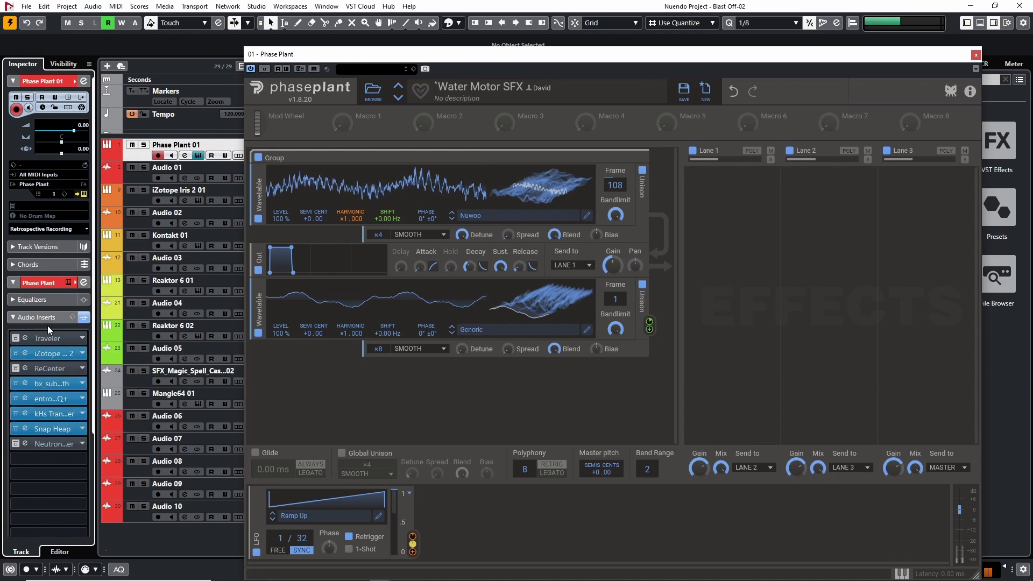
Step: Preview Traveler's loaded loop, bypass the Traveler insert, and close Traveler and Phase Plant
{"action": "left_click", "coordinate": [25, 338]}
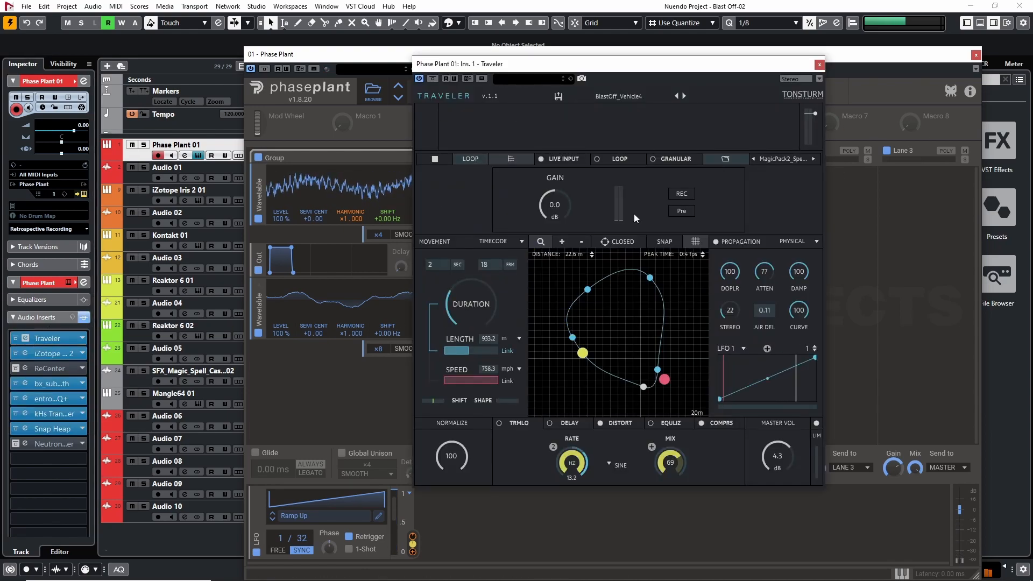
{"action": "left_click", "coordinate": [435, 158]}
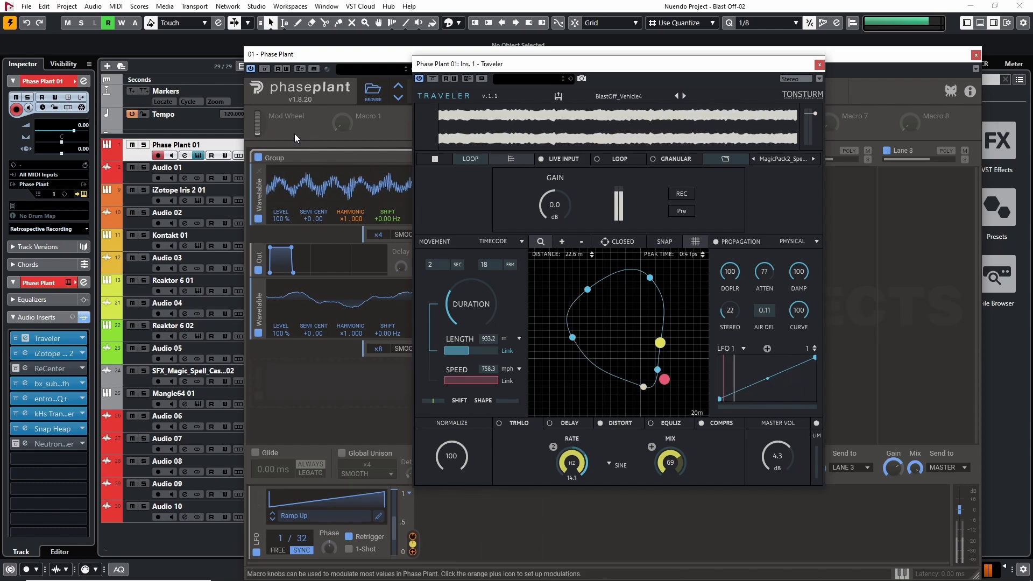
{"action": "left_click", "coordinate": [819, 65]}
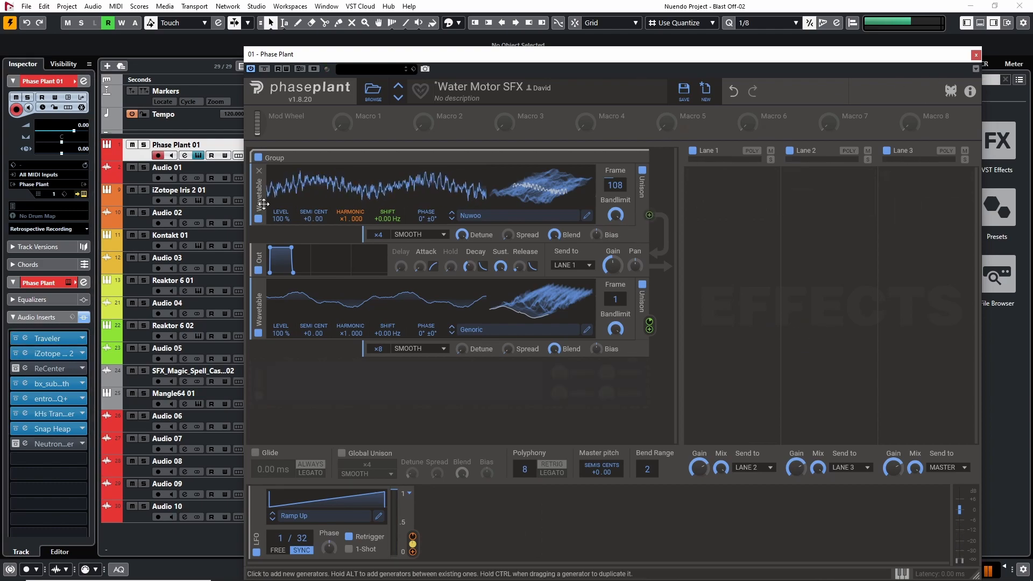
{"action": "left_click", "coordinate": [15, 338]}
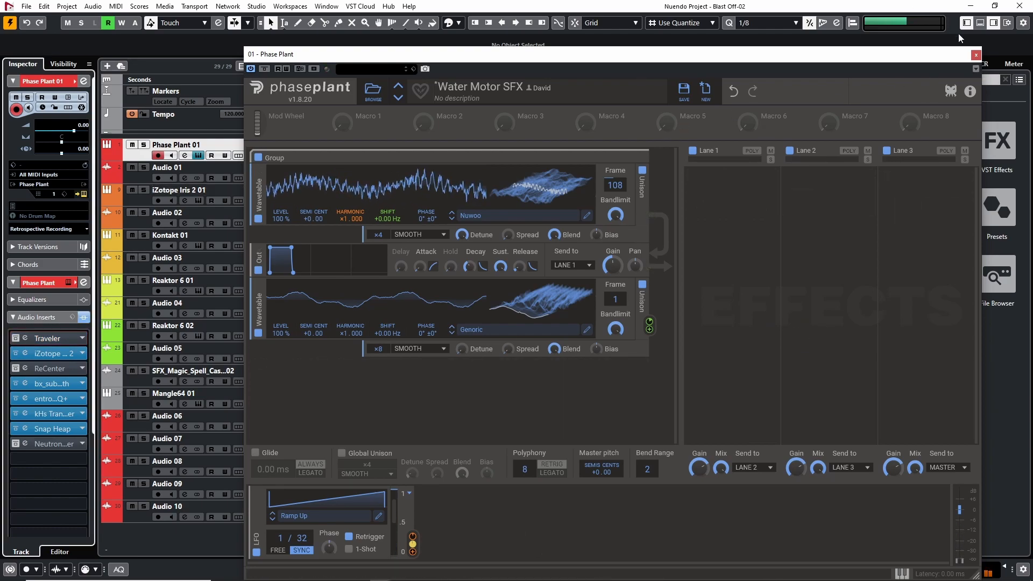
{"action": "left_click", "coordinate": [976, 54]}
{"action": "left_click", "coordinate": [521, 332]}
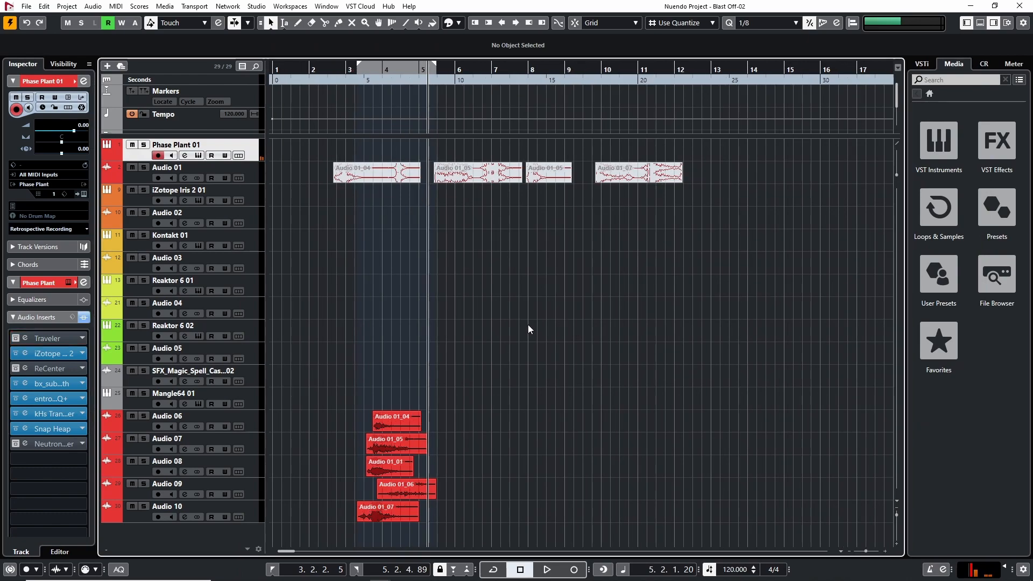
Step: Zoom in on the layered clips around bar 3 and solo Audio 06
{"action": "key", "text": "h"}
{"action": "key", "text": "h"}
{"action": "left_click_drag", "start_coordinate": [387, 82], "coordinate": [553, 367]}
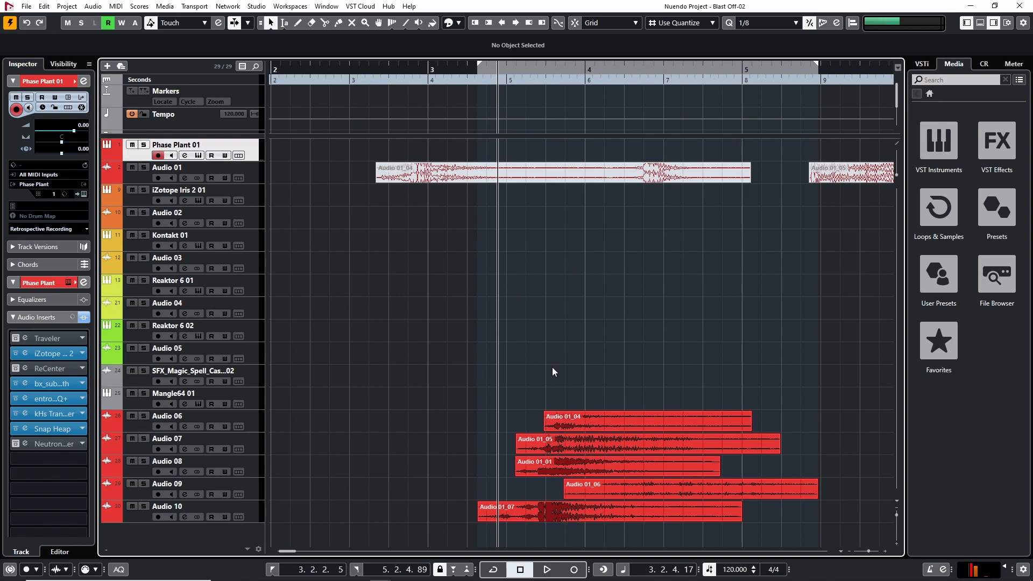
{"action": "left_click", "coordinate": [144, 416]}
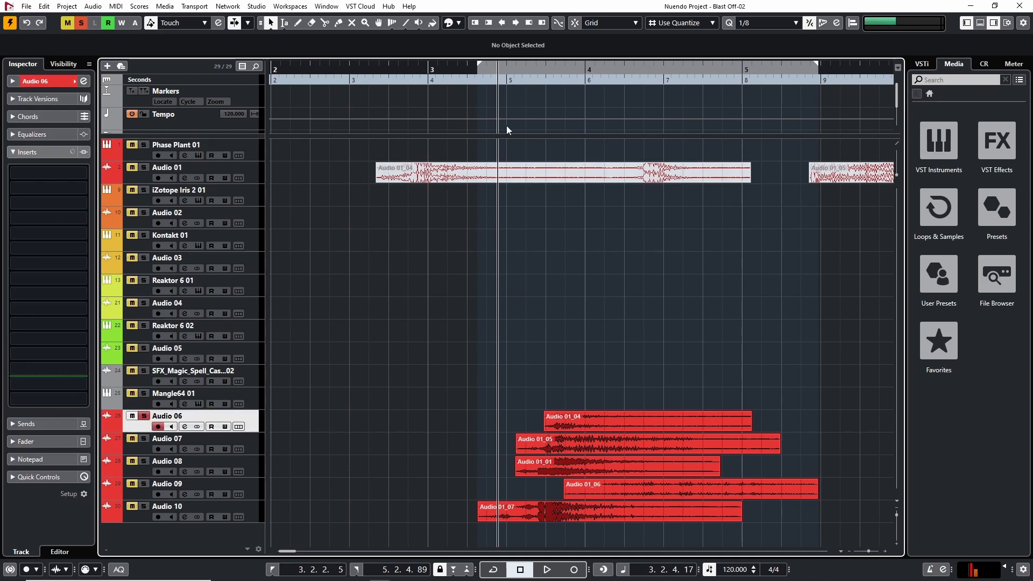
Step: Play Audio 06 alone from the clips' start, then clear its solo
{"action": "left_click_drag", "start_coordinate": [537, 79], "coordinate": [512, 81]}
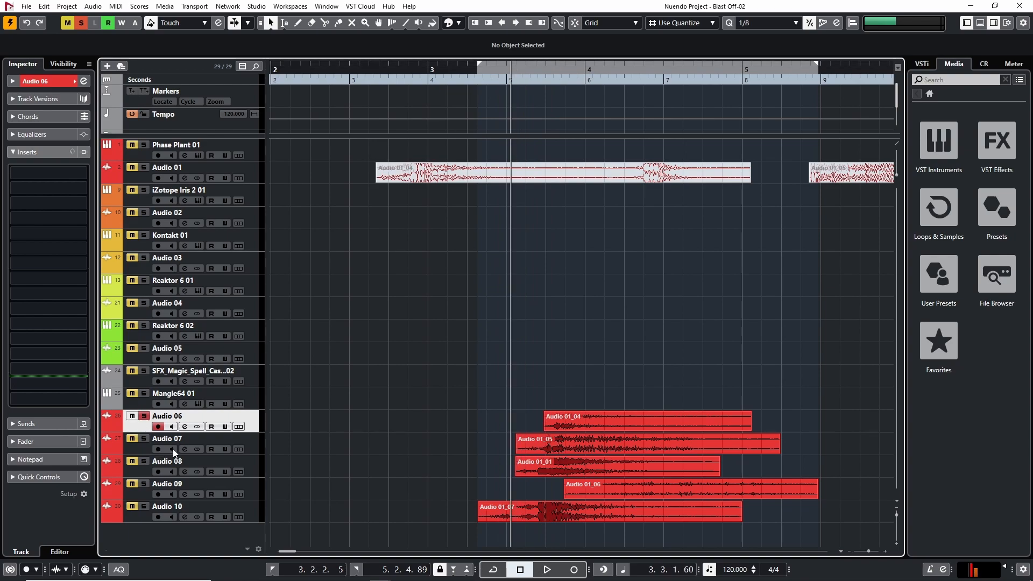
{"action": "key", "text": "space"}
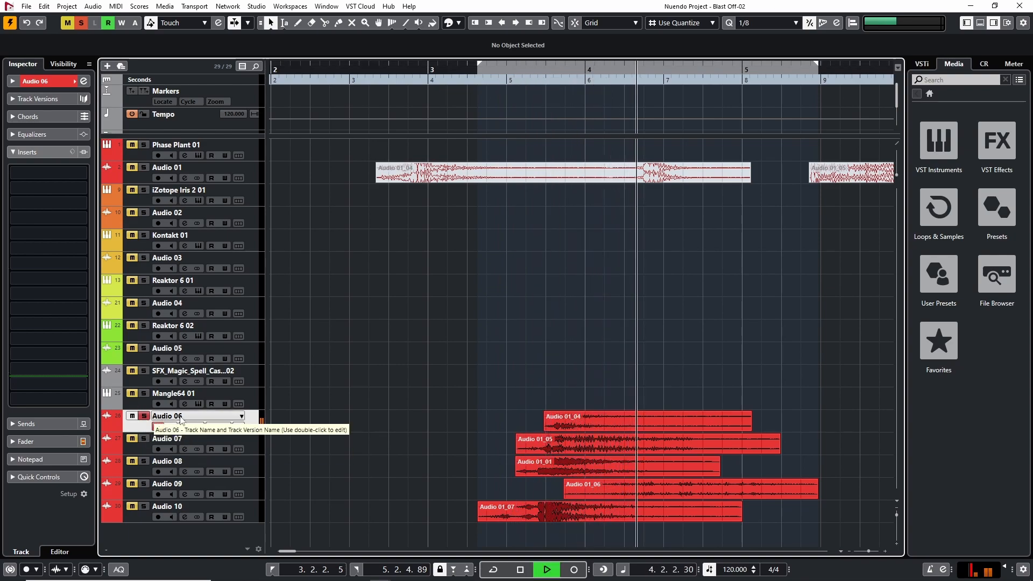
{"action": "left_click", "coordinate": [504, 81]}
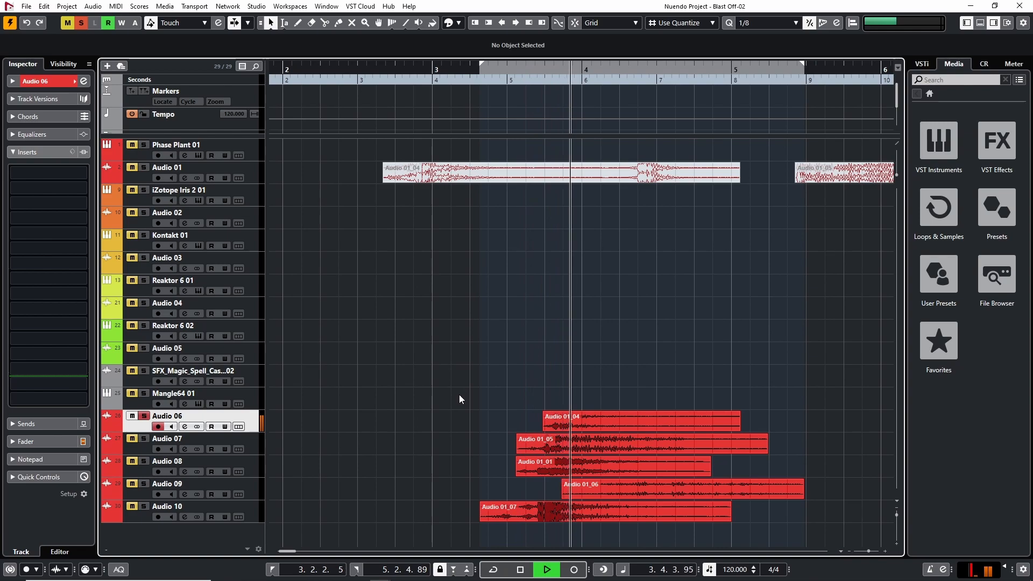
{"action": "key", "text": "space"}
{"action": "left_click", "coordinate": [144, 417]}
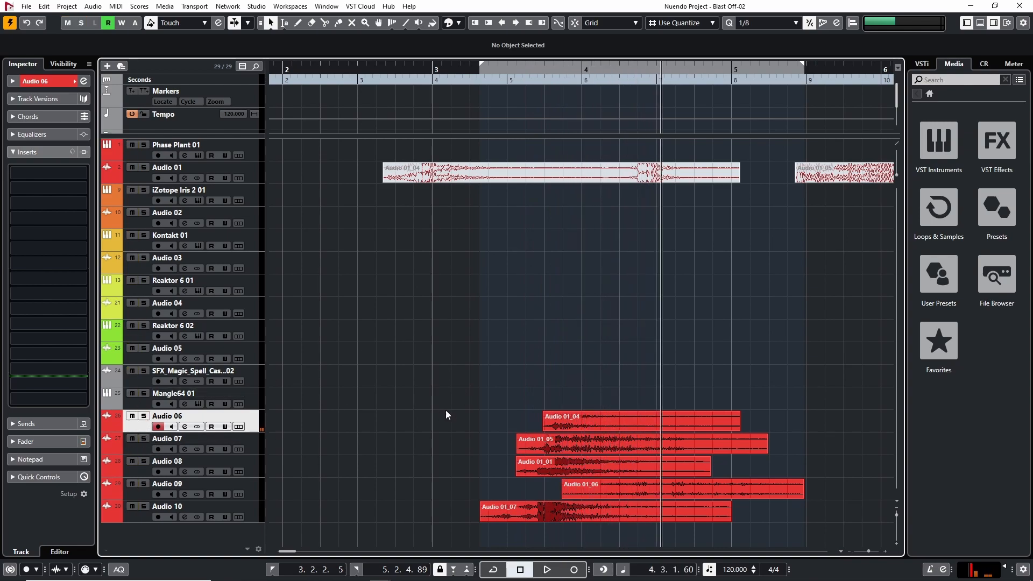
{"action": "left_click", "coordinate": [127, 158]}
Step: Set the Traveler insert's attenuation on Phase Plant 01 to 86
{"action": "left_click", "coordinate": [25, 338]}
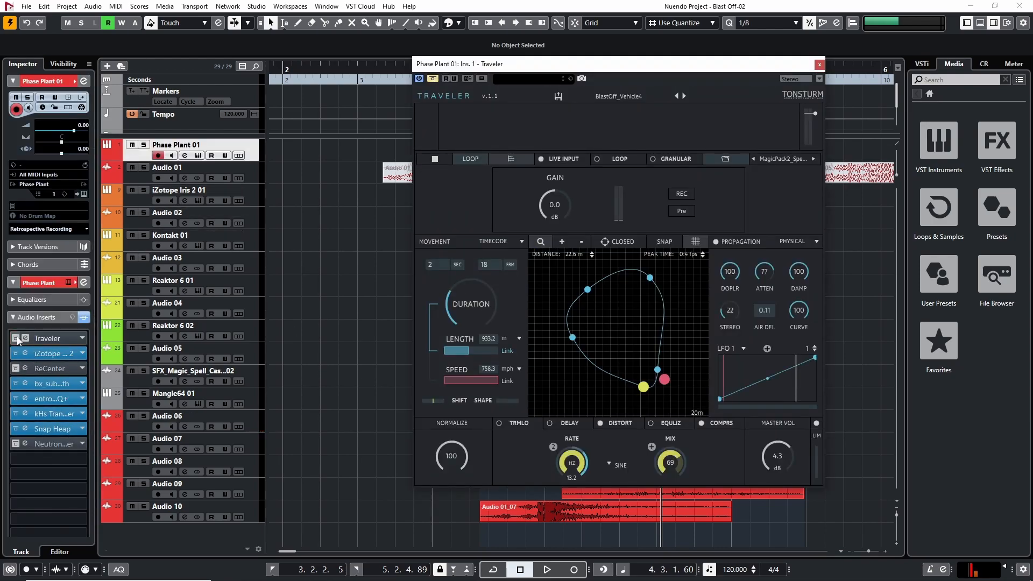
{"action": "left_click_drag", "start_coordinate": [765, 277], "coordinate": [765, 275]}
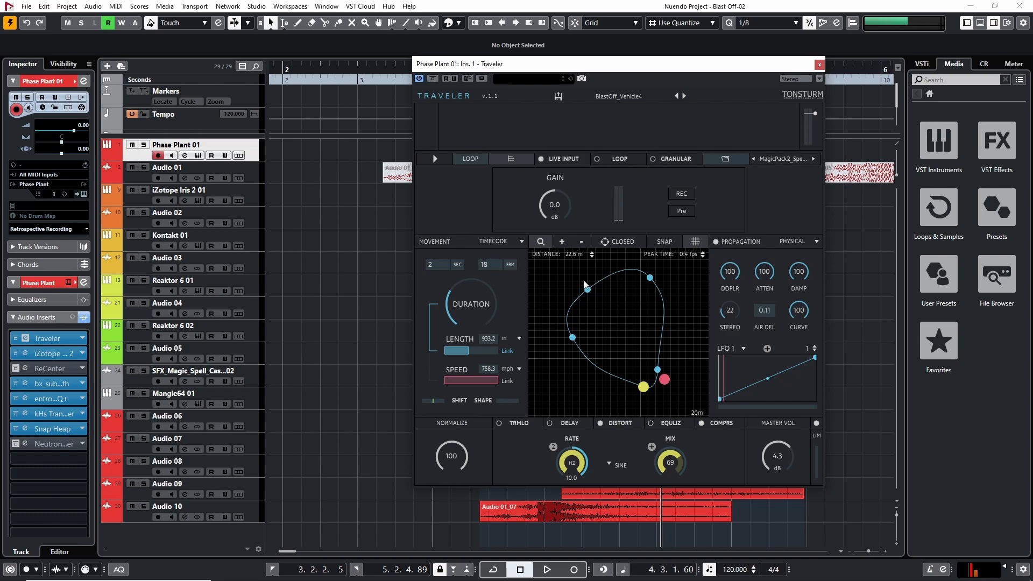
{"action": "left_click", "coordinate": [819, 65]}
Step: Solo and briefly play Audio 06, then unsolo it
{"action": "left_click", "coordinate": [144, 416]}
{"action": "left_click", "coordinate": [539, 74]}
{"action": "key", "text": "space"}
{"action": "left_click", "coordinate": [144, 424]}
{"action": "key", "text": "space"}
{"action": "left_click", "coordinate": [144, 417]}
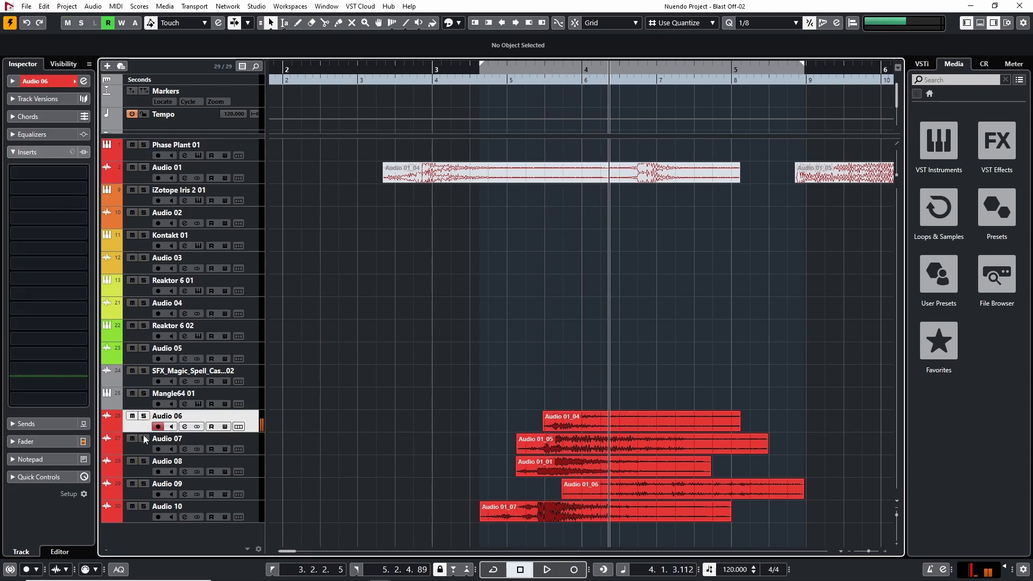
Step: Solo and play Audio 07, briefly checking its Neutron 2 Equalizer window
{"action": "left_click", "coordinate": [144, 438]}
{"action": "left_click", "coordinate": [509, 71]}
{"action": "key", "text": "space"}
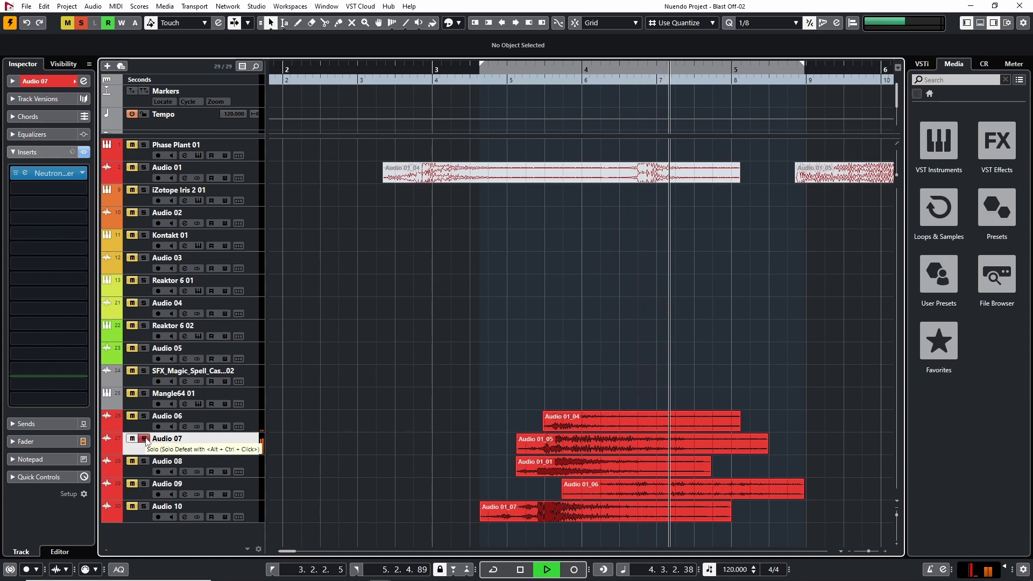
{"action": "key", "text": "space"}
{"action": "left_click", "coordinate": [35, 173]}
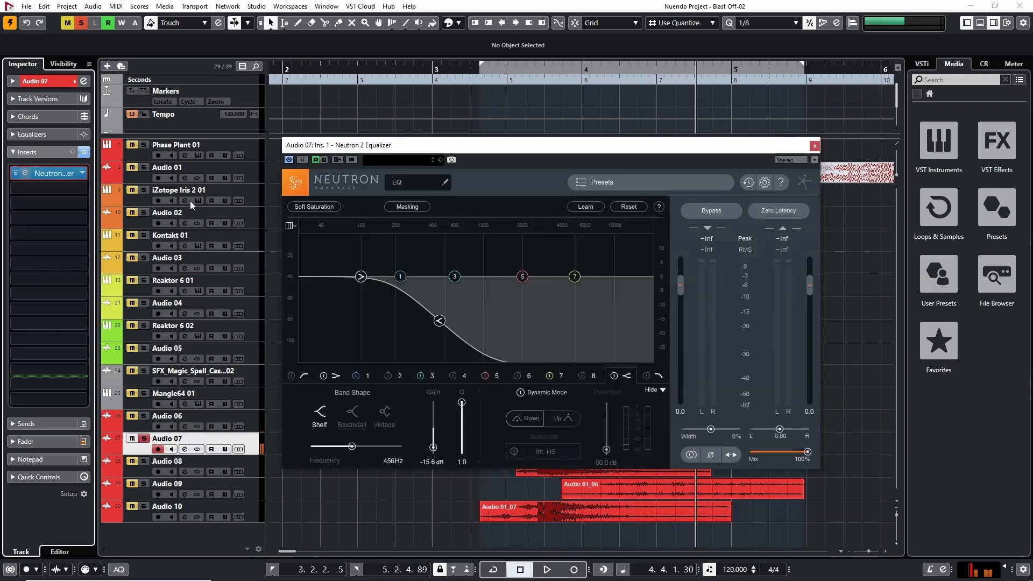
{"action": "left_click", "coordinate": [815, 145]}
Step: Solo Audio 08 instead and play it from before the clips
{"action": "left_click", "coordinate": [144, 461]}
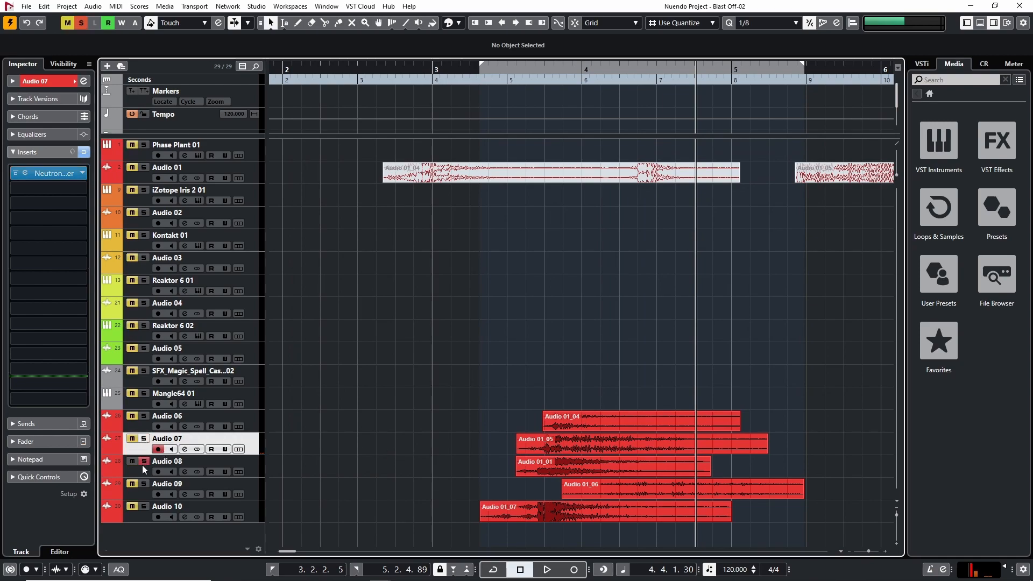
{"action": "left_click", "coordinate": [509, 70]}
{"action": "key", "text": "space"}
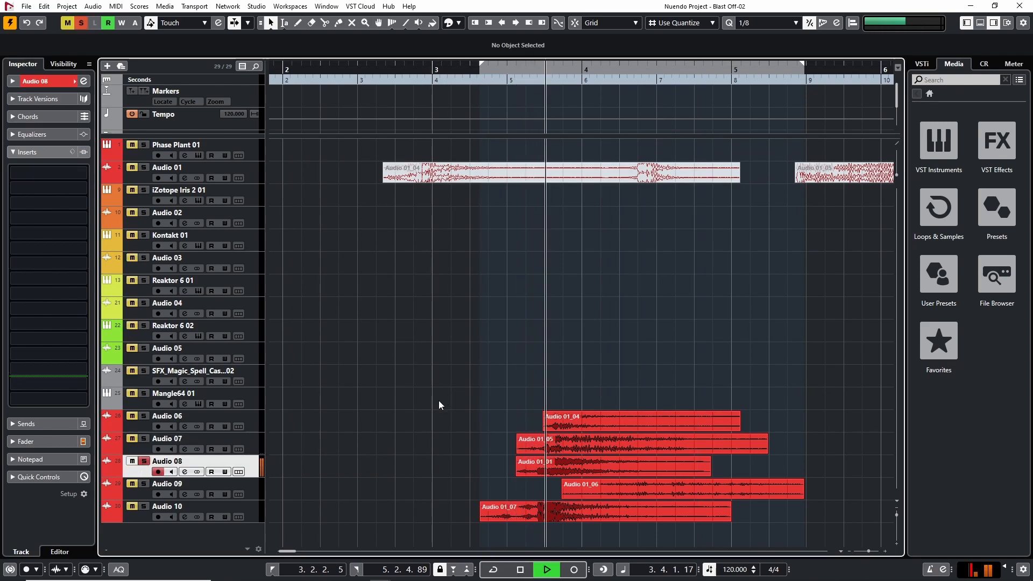
Step: Audition Audio 09 and then Audio 10 on their own, replacing the Audio 08 solo
{"action": "key", "text": "space"}
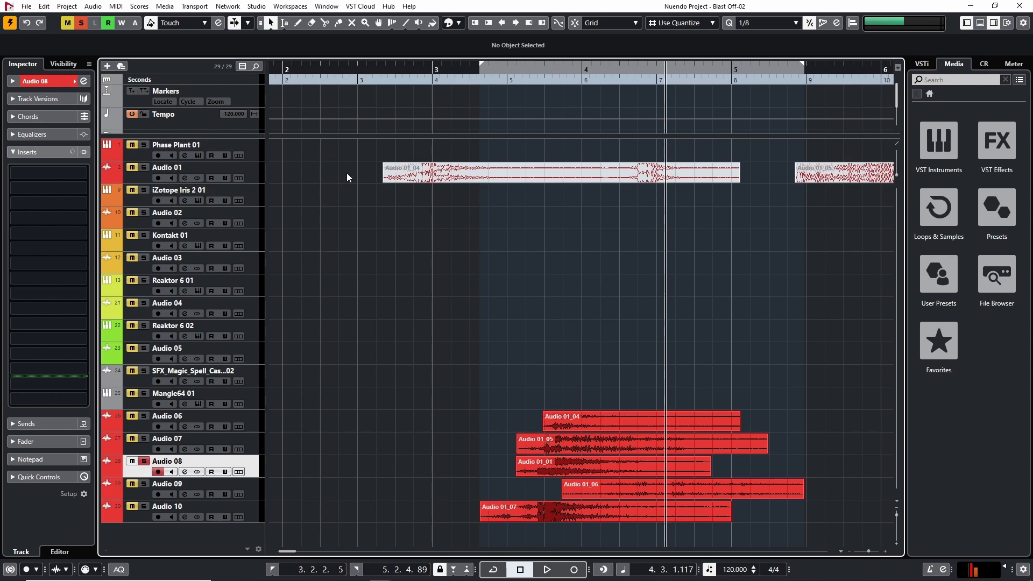
{"action": "left_click", "coordinate": [144, 462]}
{"action": "left_click", "coordinate": [144, 485]}
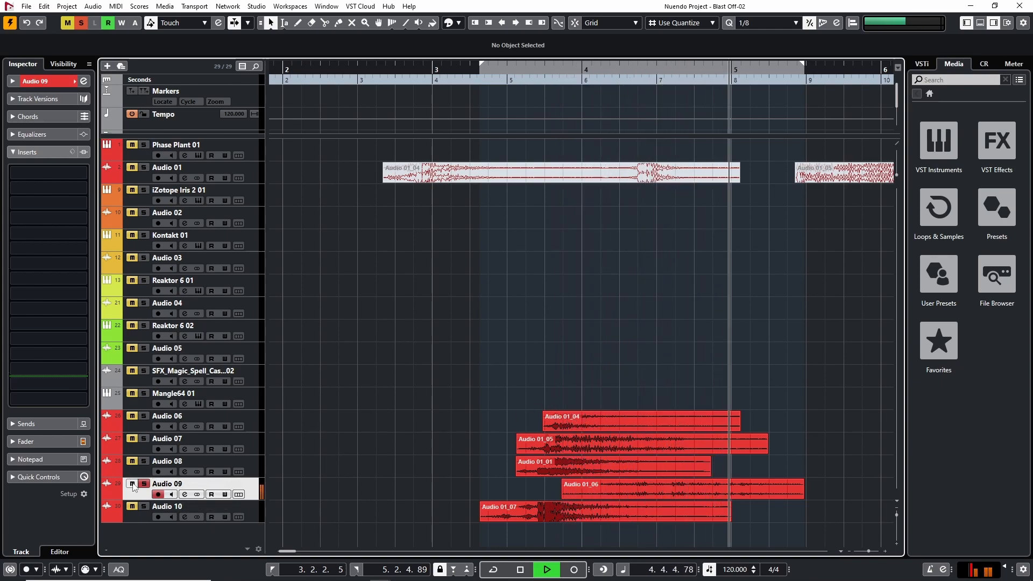
{"action": "key", "text": "space"}
{"action": "left_click", "coordinate": [143, 506]}
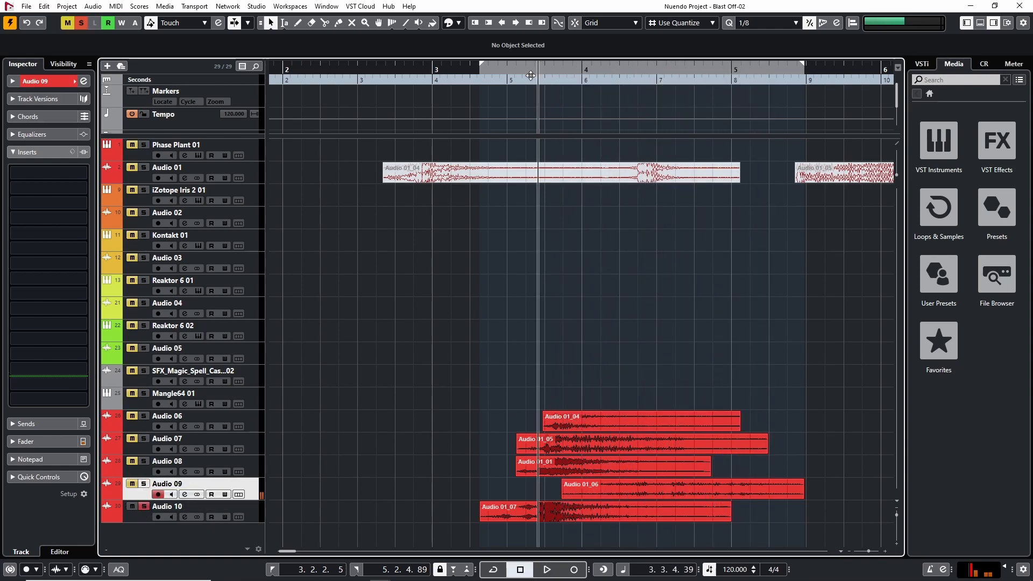
{"action": "key", "text": "space"}
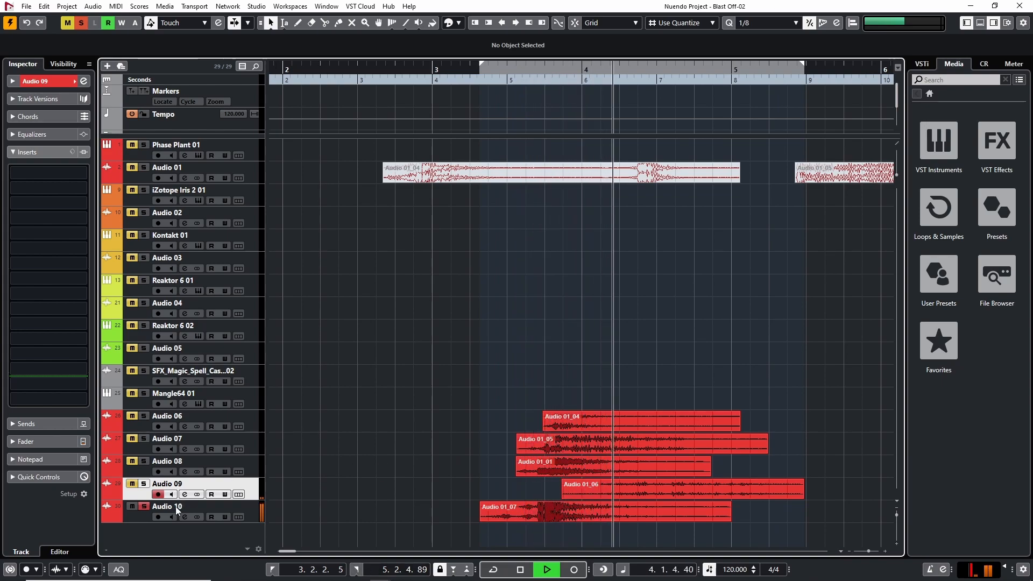
{"action": "key", "text": "space"}
Step: Clear the solo, play all layered clips together, then select Phase Plant 01
{"action": "left_click", "coordinate": [144, 506]}
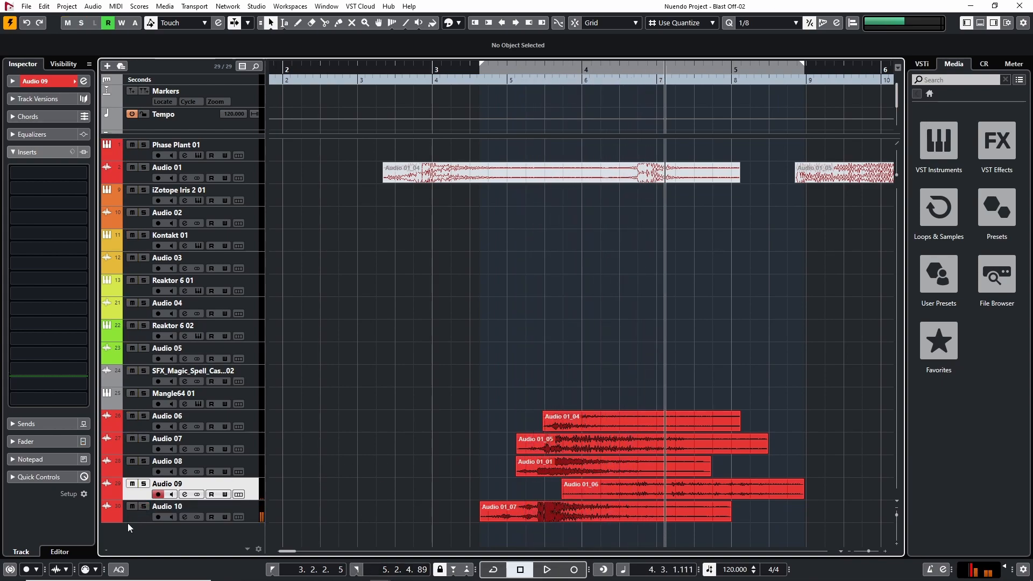
{"action": "left_click", "coordinate": [464, 81]}
{"action": "key", "text": "space"}
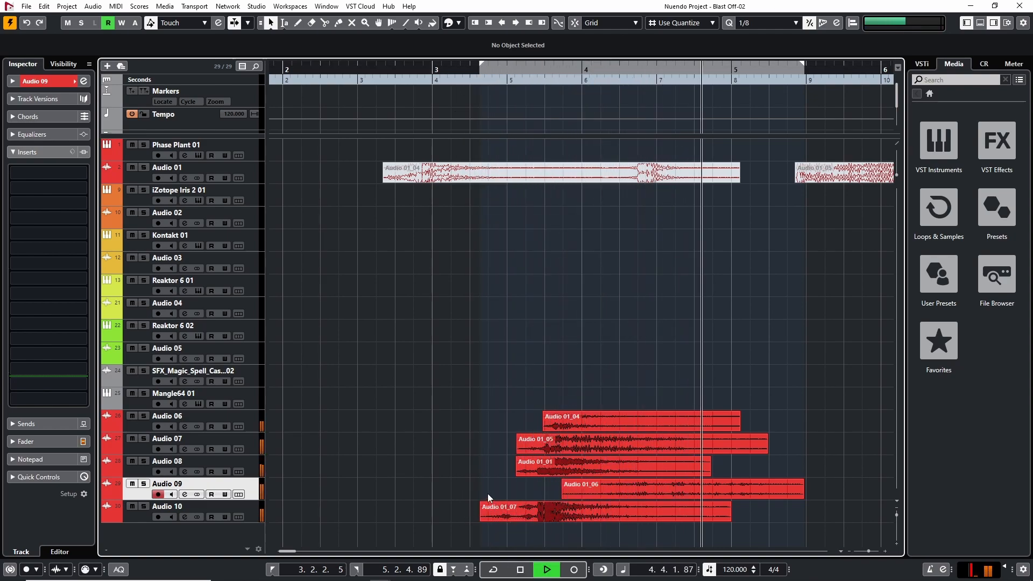
{"action": "key", "text": "space"}
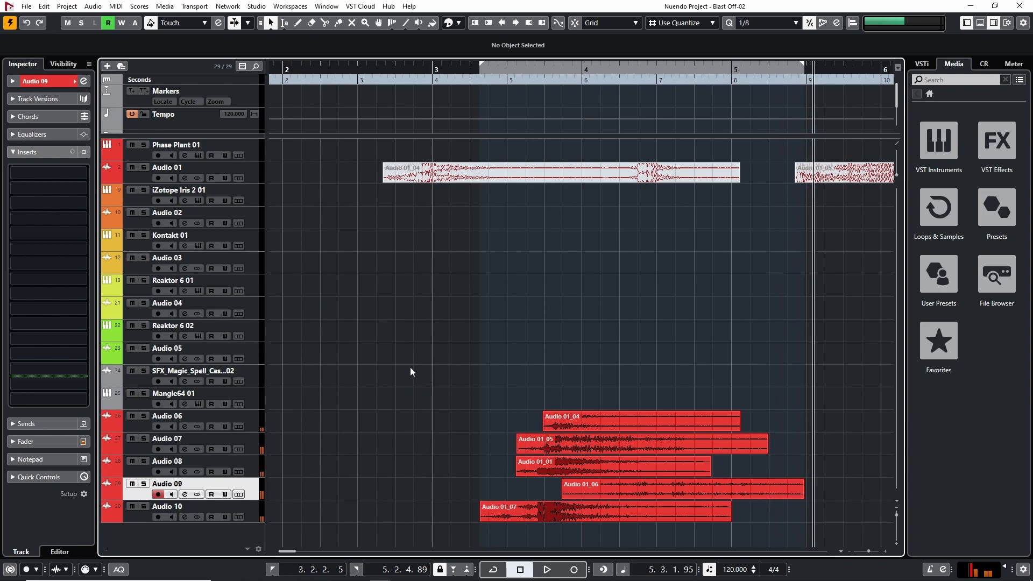
{"action": "left_click", "coordinate": [147, 181]}
{"action": "left_click", "coordinate": [140, 158]}
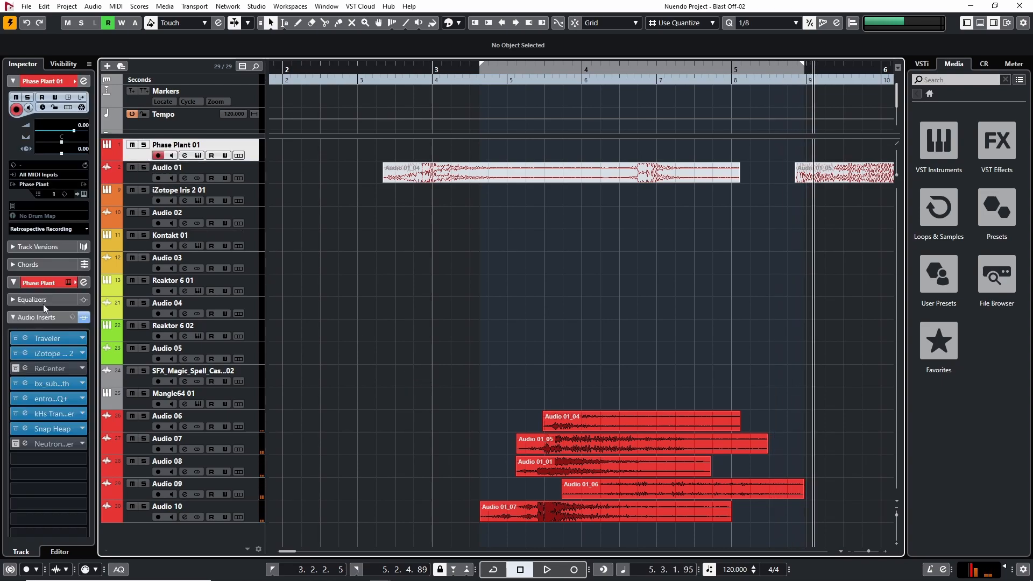
Step: Open the Traveler plug-in window from Phase Plant 01's Audio Inserts
{"action": "left_click", "coordinate": [37, 340]}
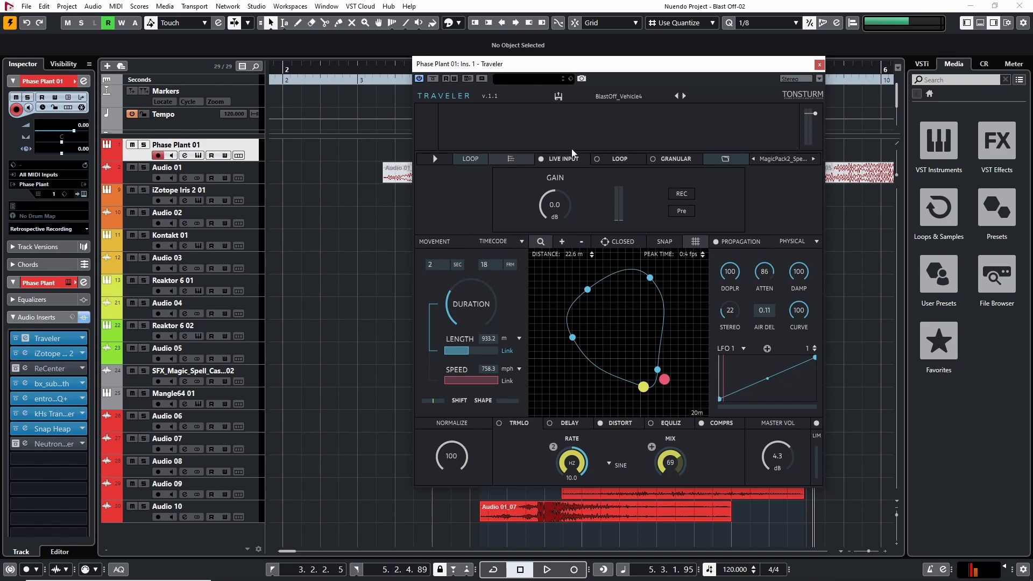
Step: Set Traveler to loop its sample, then to granular mode, auditioning each
{"action": "left_click", "coordinate": [621, 159]}
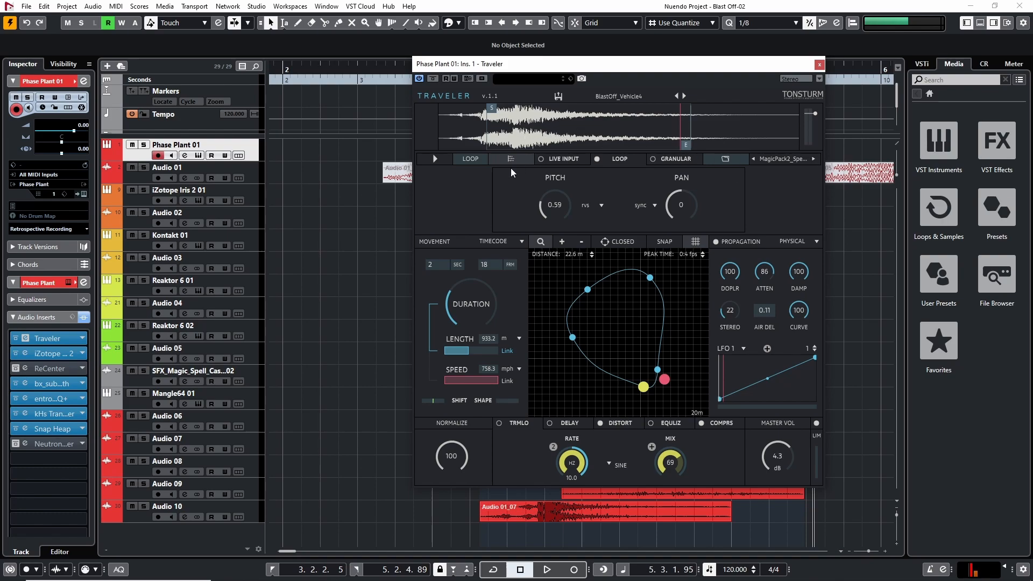
{"action": "left_click", "coordinate": [434, 161]}
{"action": "left_click_drag", "start_coordinate": [617, 67], "coordinate": [764, 75]}
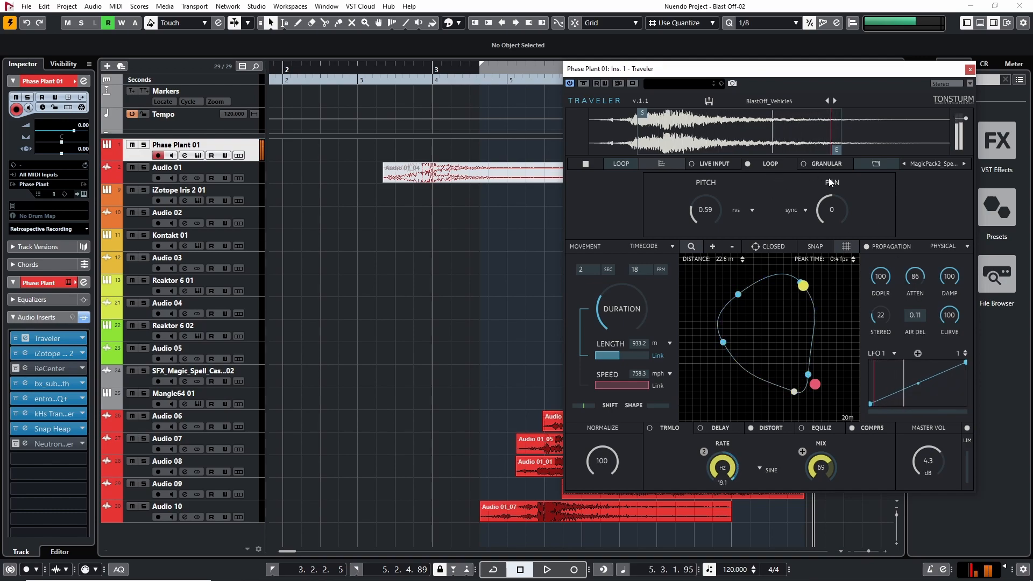
{"action": "left_click", "coordinate": [805, 164]}
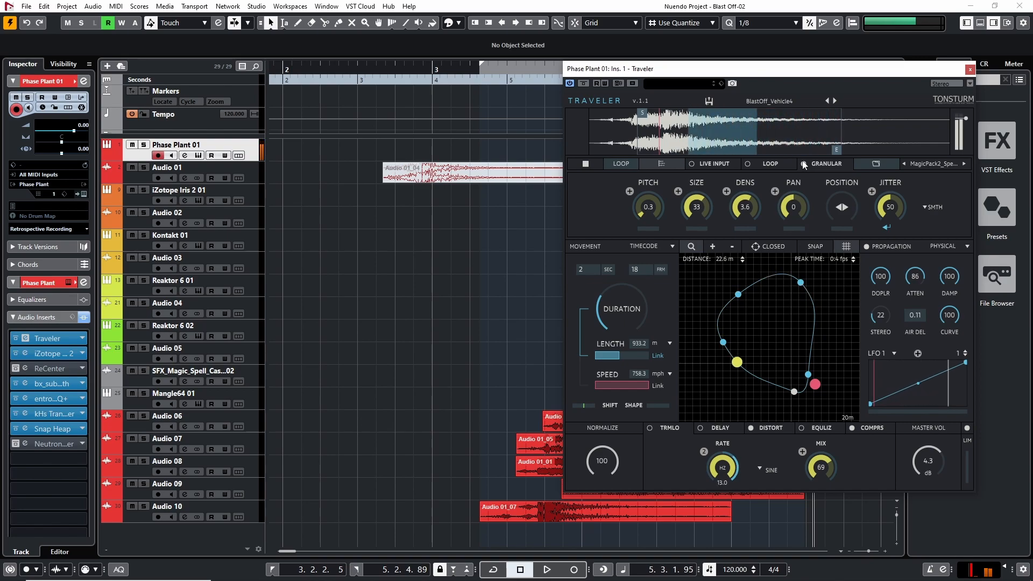
{"action": "key", "text": "space"}
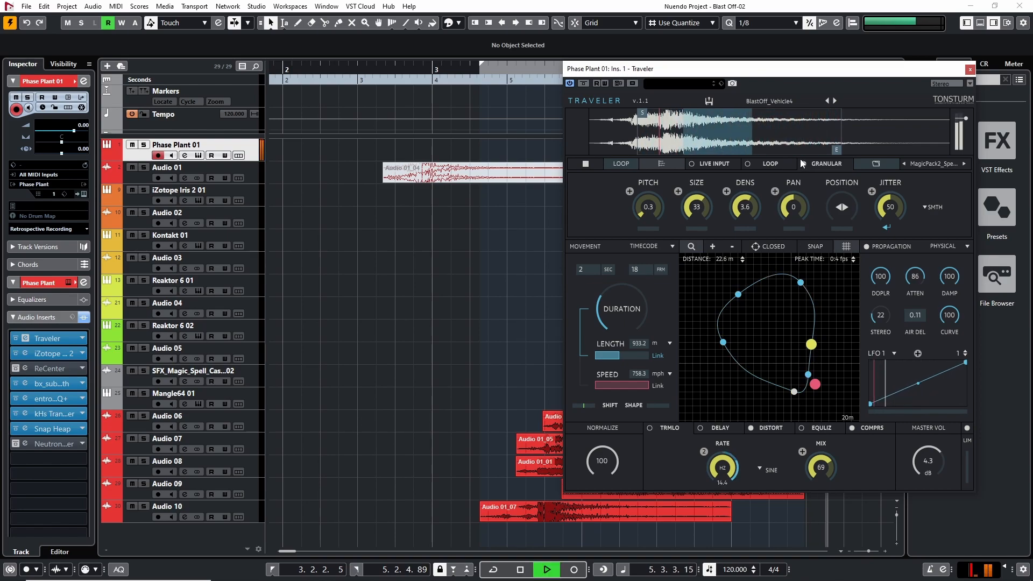
{"action": "key", "text": "space"}
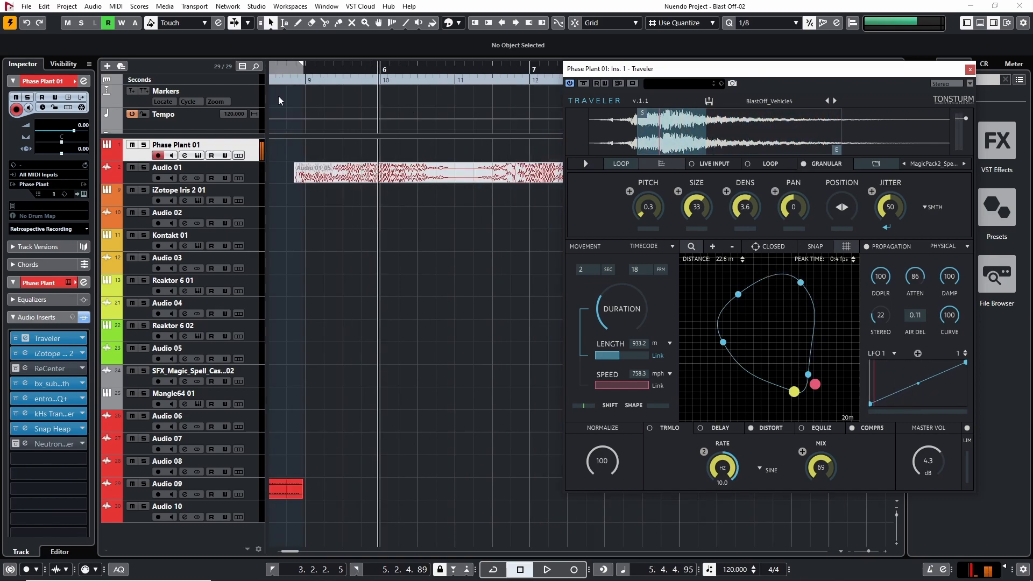
Step: Switch Traveler off, bring bars 3–4 back into view, and close its window
{"action": "left_click", "coordinate": [570, 84]}
{"action": "scroll", "coordinate": [358, 271], "scroll_direction": "left", "scroll_amount": 4}
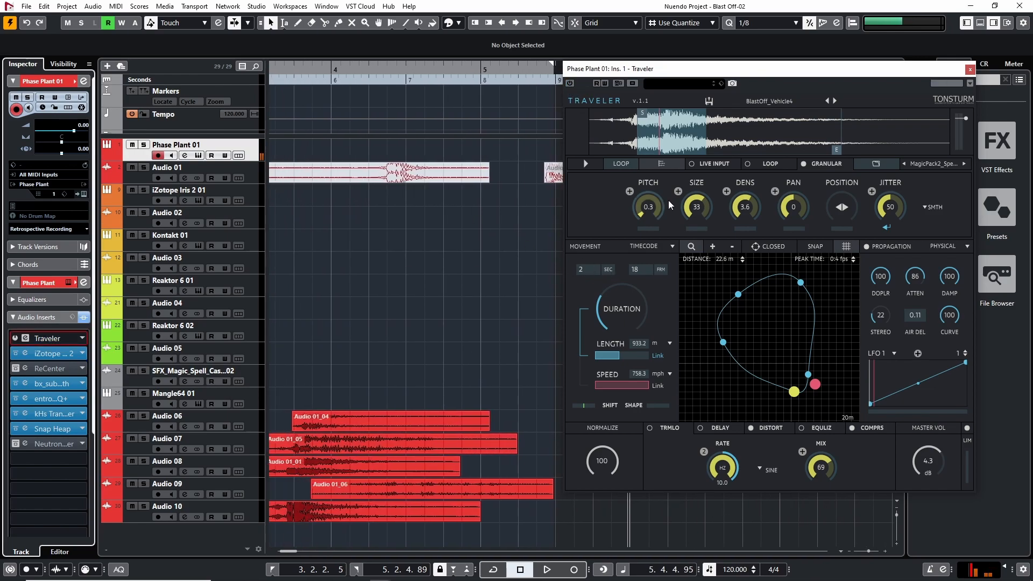
{"action": "left_click_drag", "start_coordinate": [387, 222], "coordinate": [514, 223]}
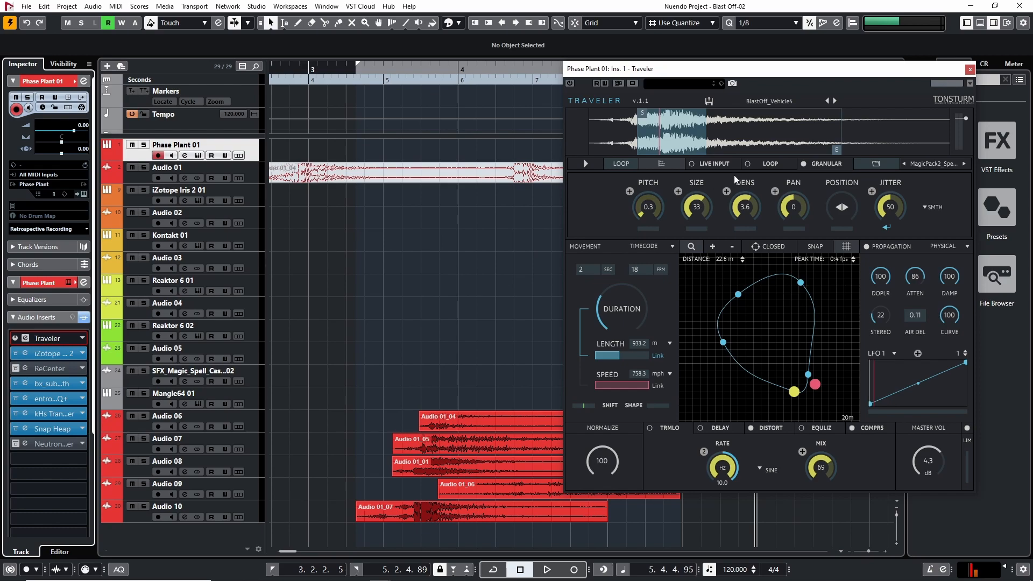
{"action": "left_click", "coordinate": [970, 69]}
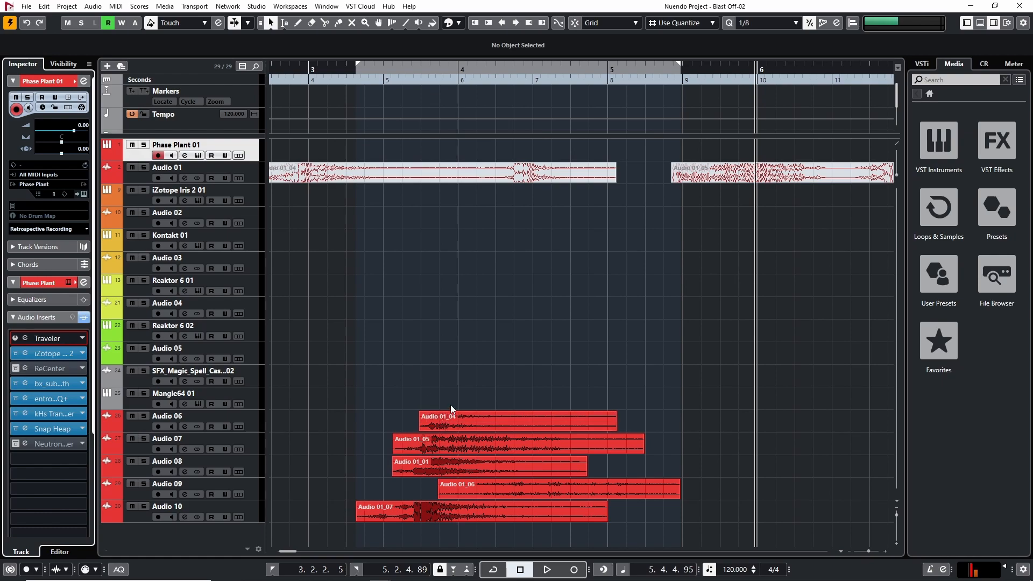
Step: Select Audio 06 and Audio 09, then play the layered red clips from bar 3
{"action": "left_click", "coordinate": [150, 425]}
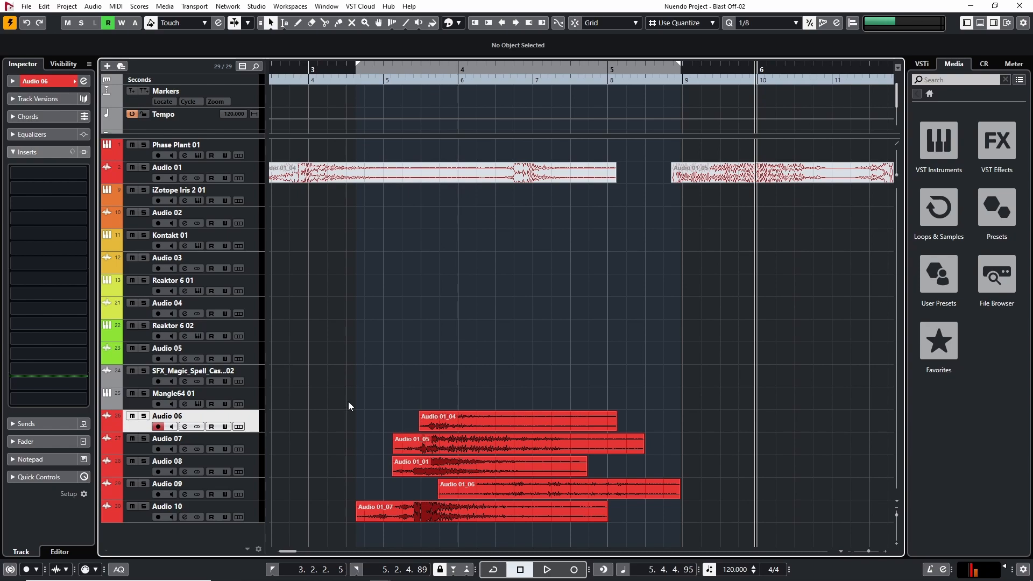
{"action": "left_click", "coordinate": [152, 487]}
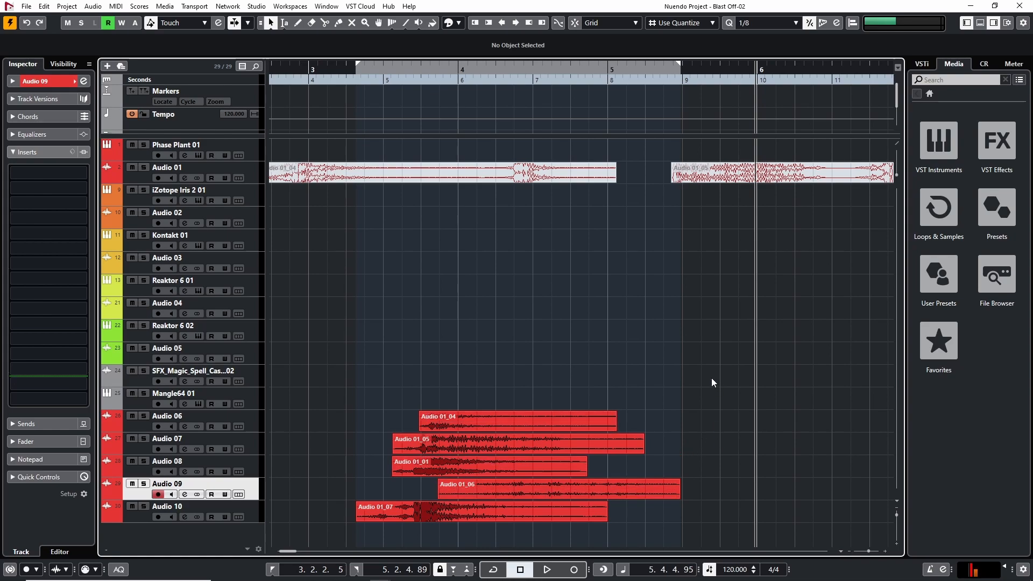
{"action": "left_click_drag", "start_coordinate": [477, 86], "coordinate": [323, 96]}
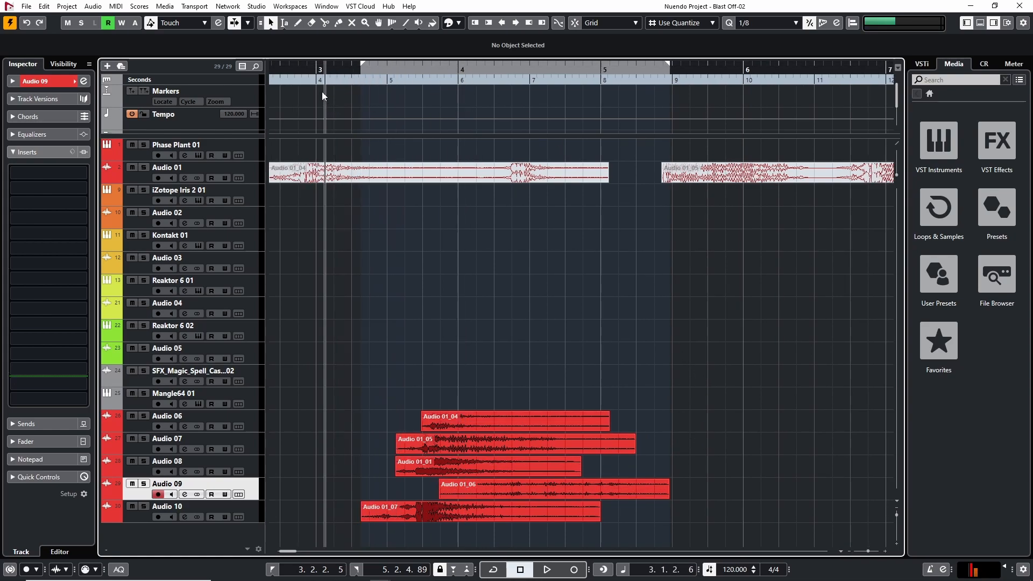
{"action": "key", "text": "space"}
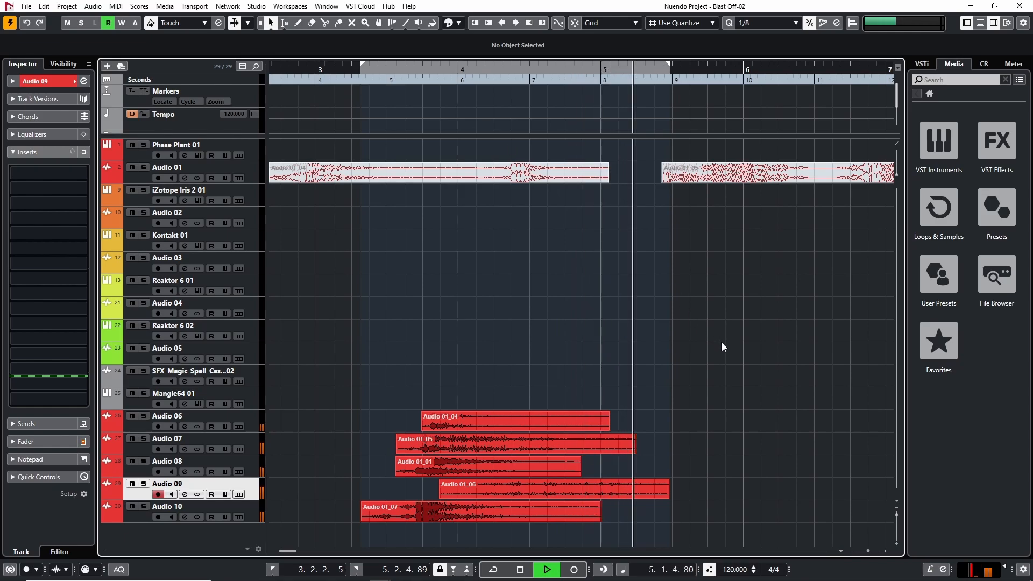
{"action": "key", "text": "space"}
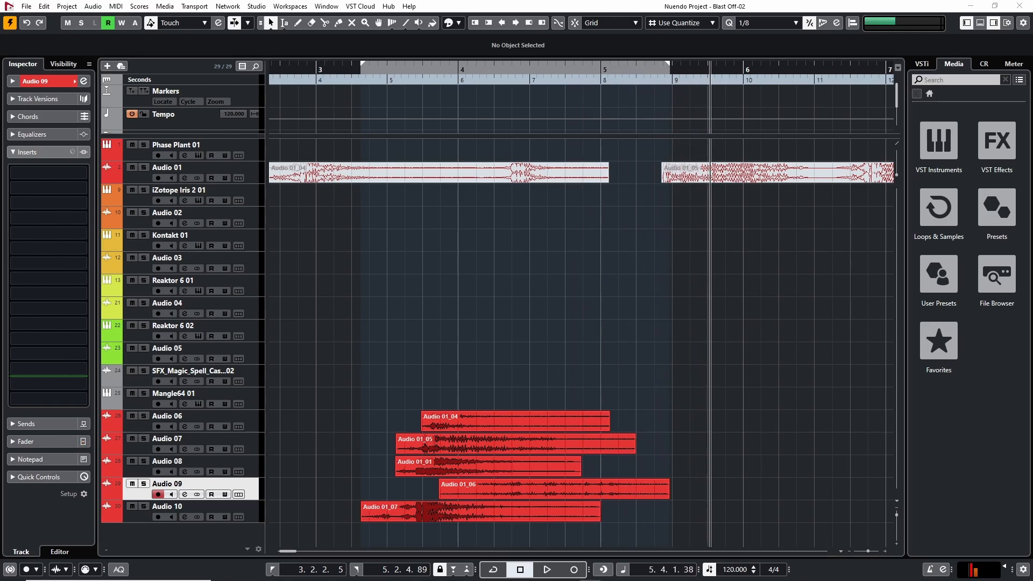